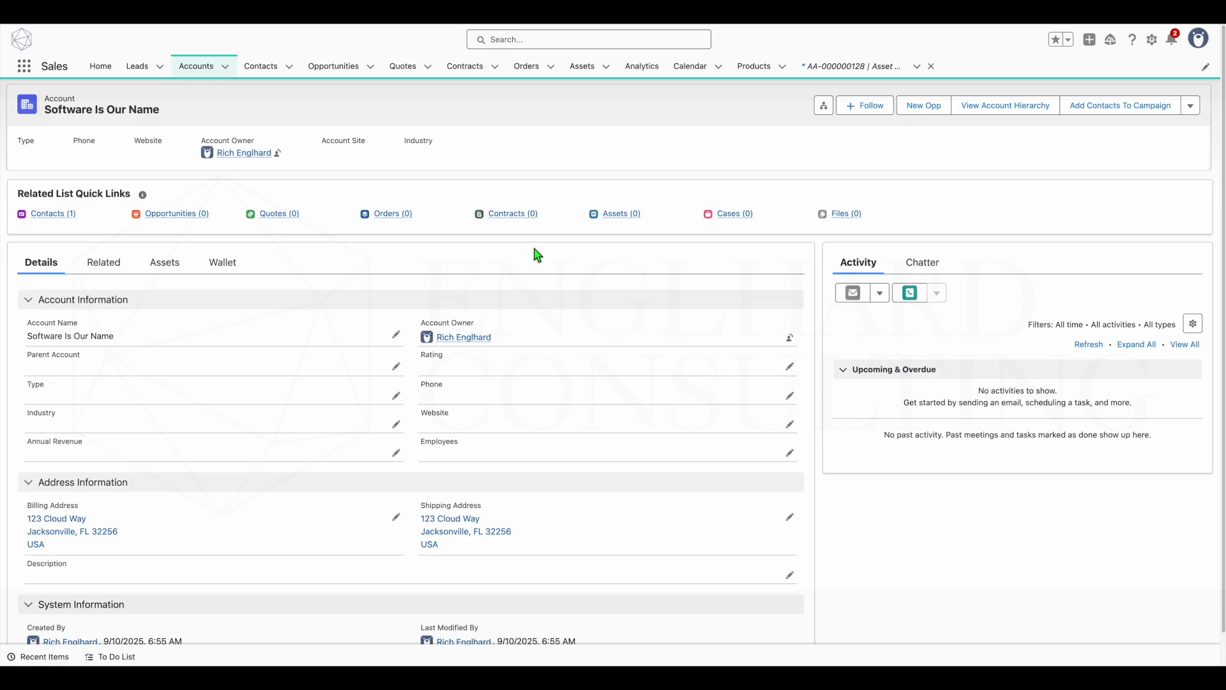
# - Create a new opportunity for the account with quote creation enabled and a bill-to contact selected
pyautogui.click(929, 107)
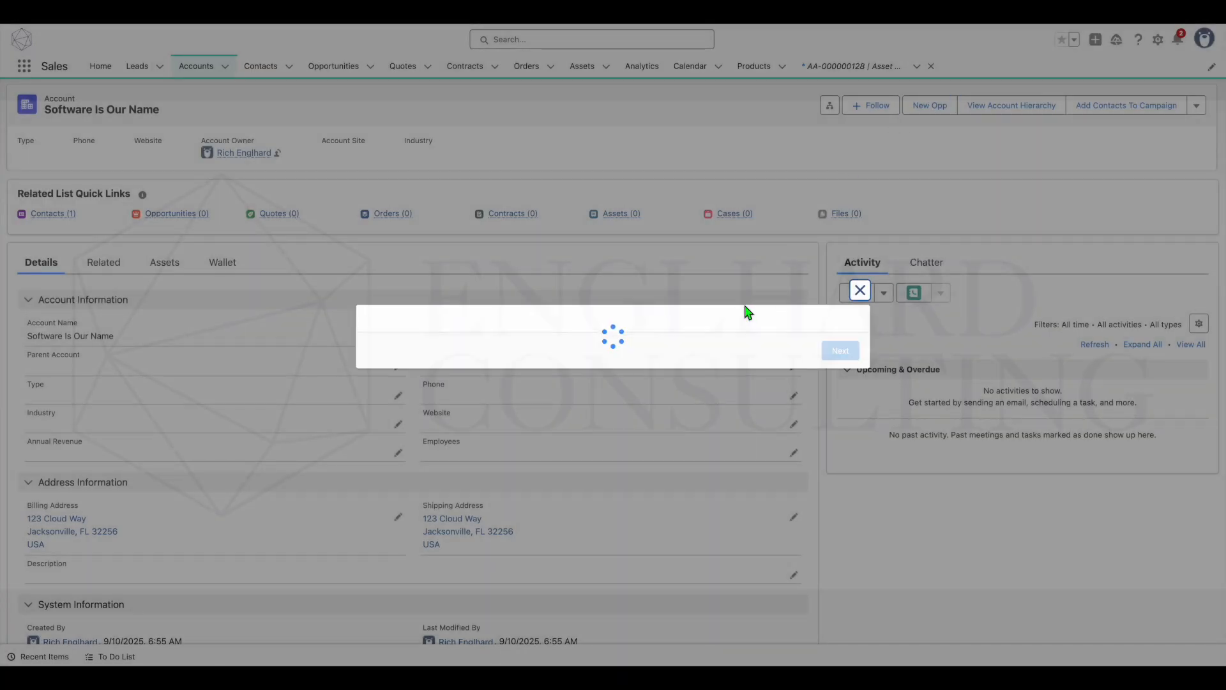
pyautogui.click(450, 417)
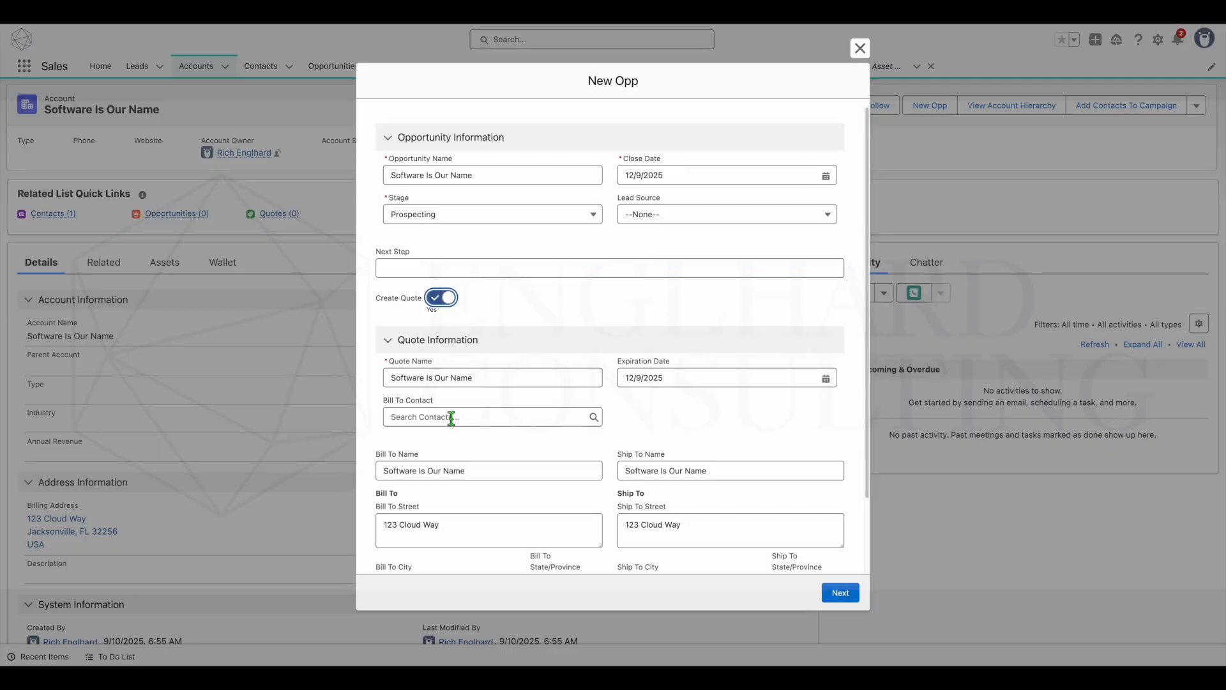
pyautogui.click(472, 417)
pyautogui.click(455, 465)
pyautogui.click(840, 593)
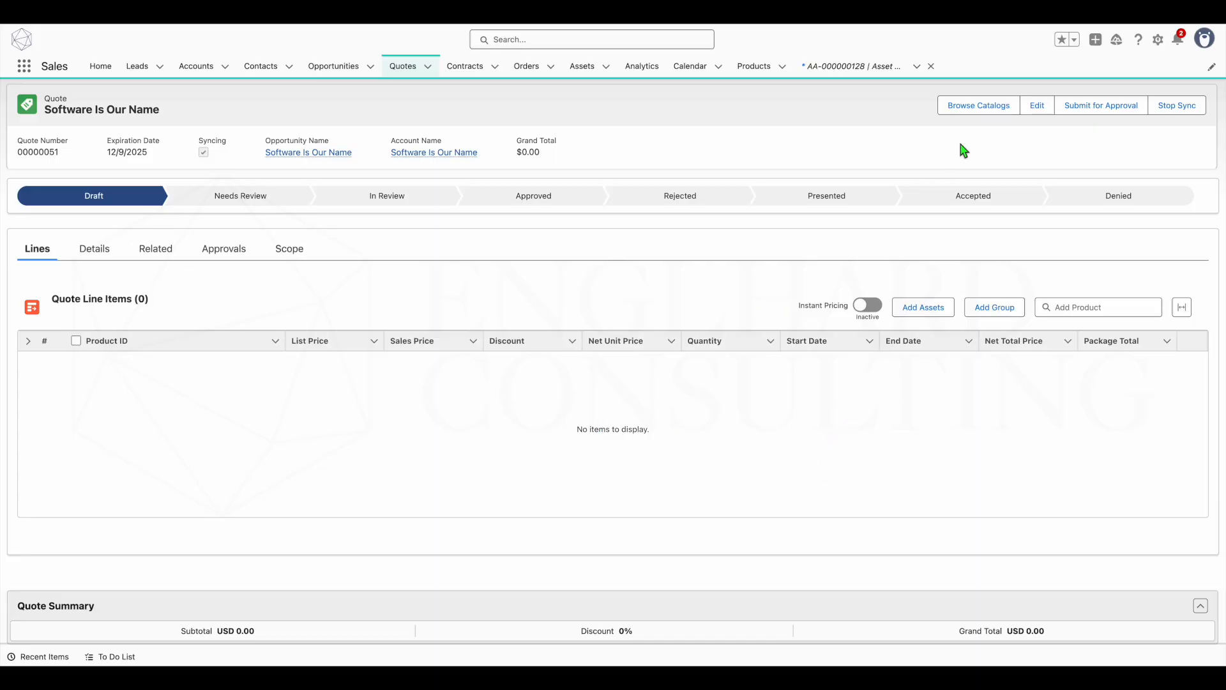
# - Browse the catalogs from the new quote and open the Software Catalog
pyautogui.click(966, 108)
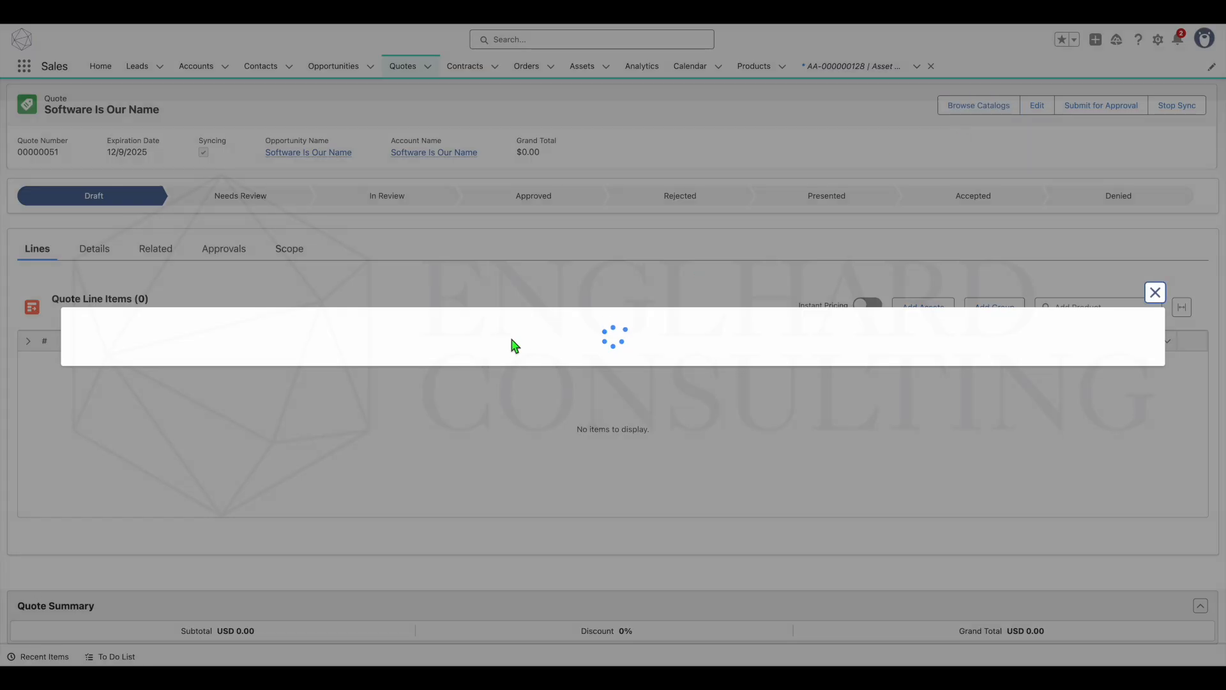
pyautogui.click(82, 327)
pyautogui.click(1143, 407)
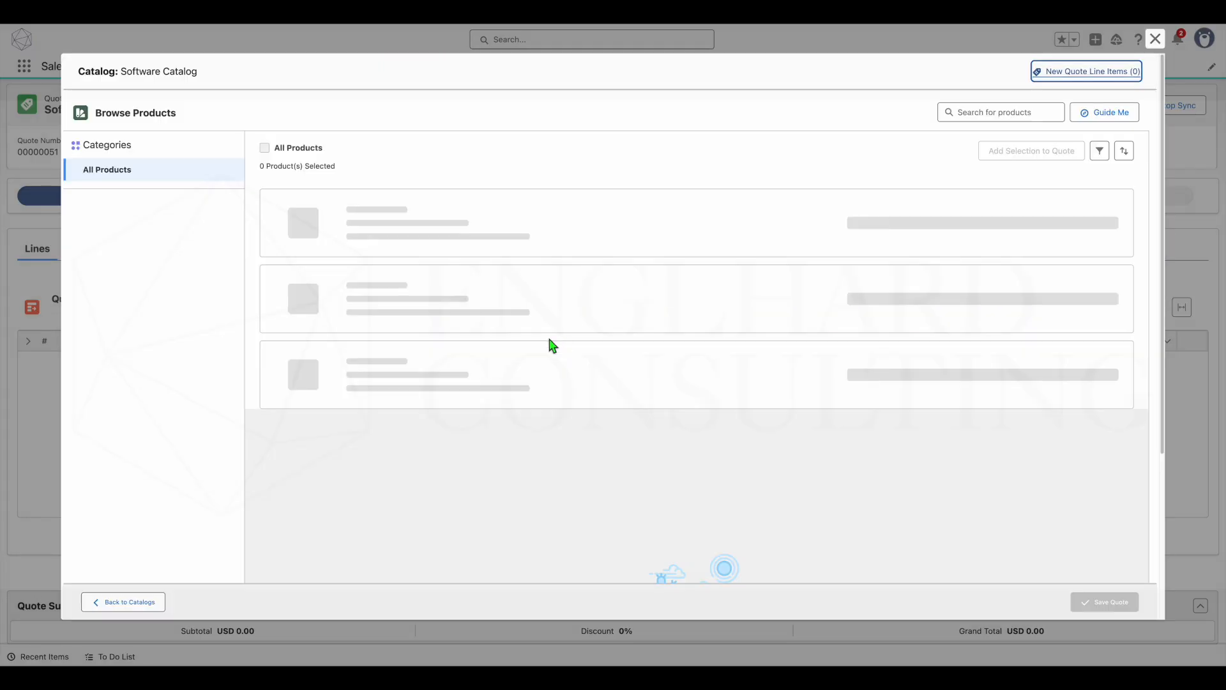
# - Add Google Workspace Enterprise Plus with a quantity of 100 to the quote and save the quote
pyautogui.scroll(-3, 501, 347)
pyautogui.scroll(-2, 499, 345)
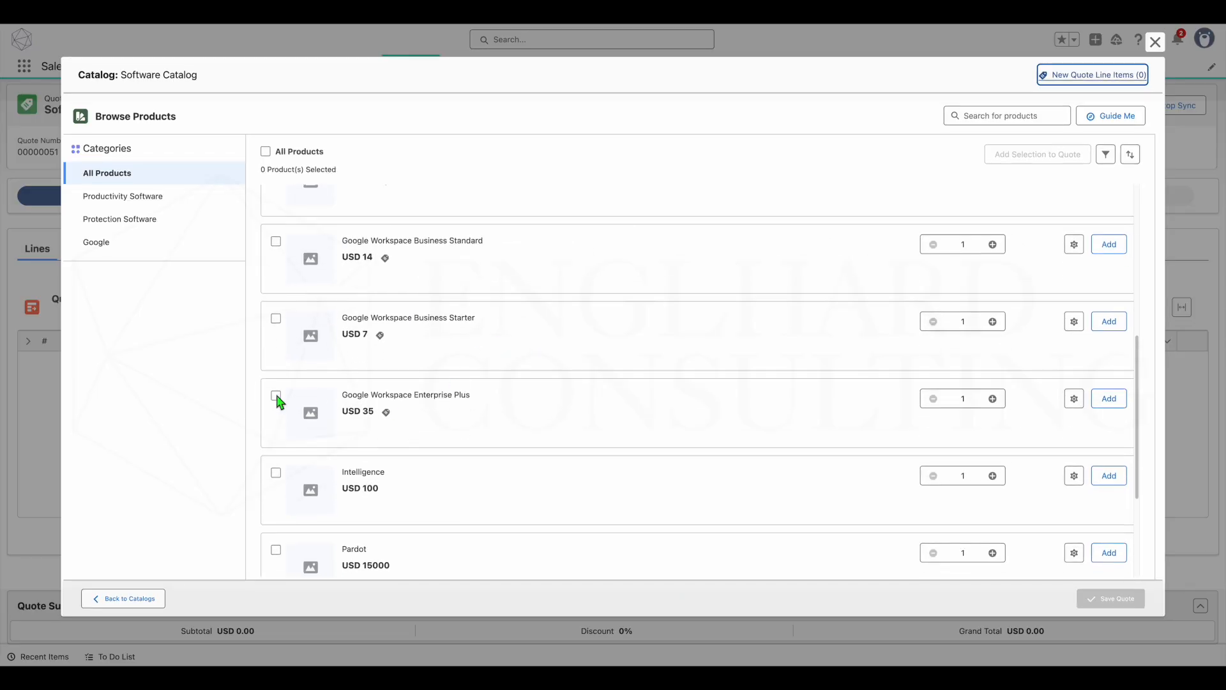
pyautogui.click(276, 396)
pyautogui.click(972, 399)
pyautogui.write('00')
pyautogui.click(1109, 398)
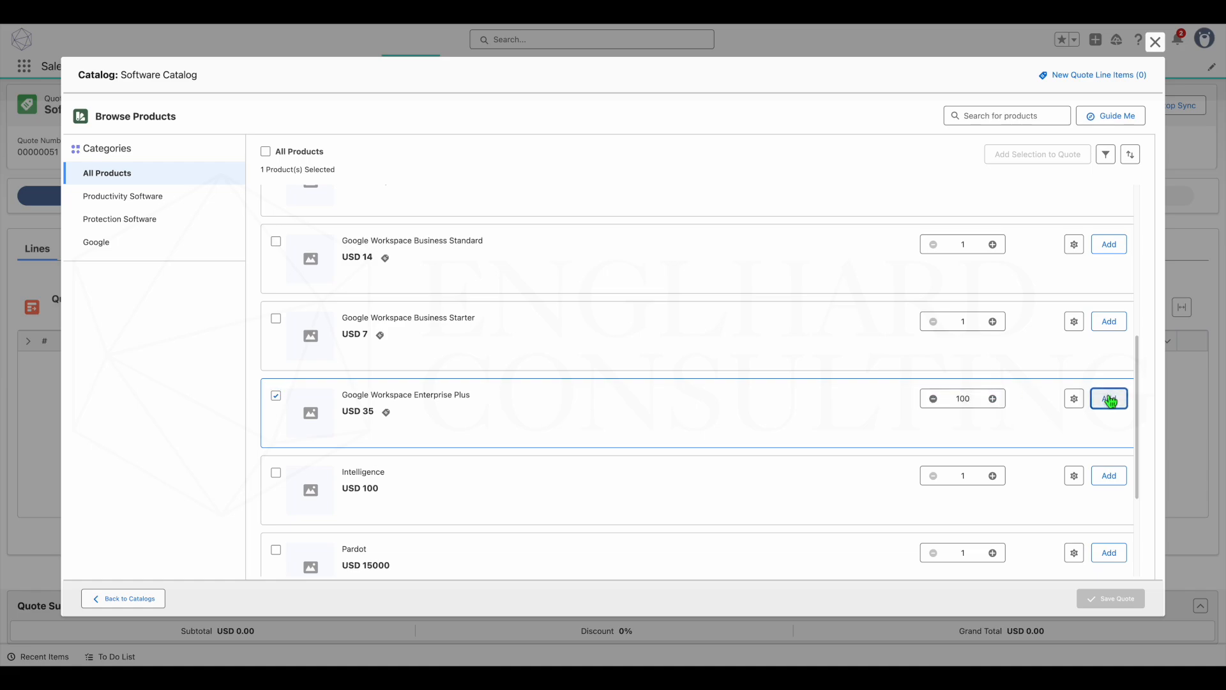
pyautogui.click(1124, 599)
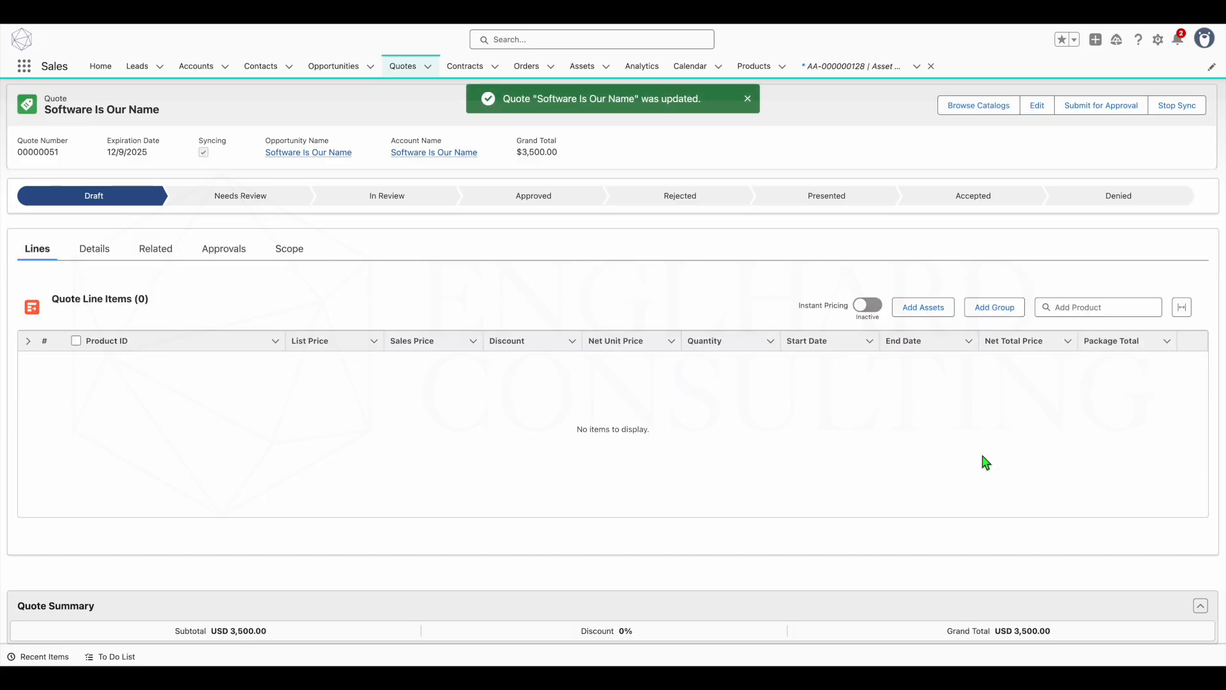
# - Browse the catalogs from the quote again and open the Service Catalog
pyautogui.click(984, 111)
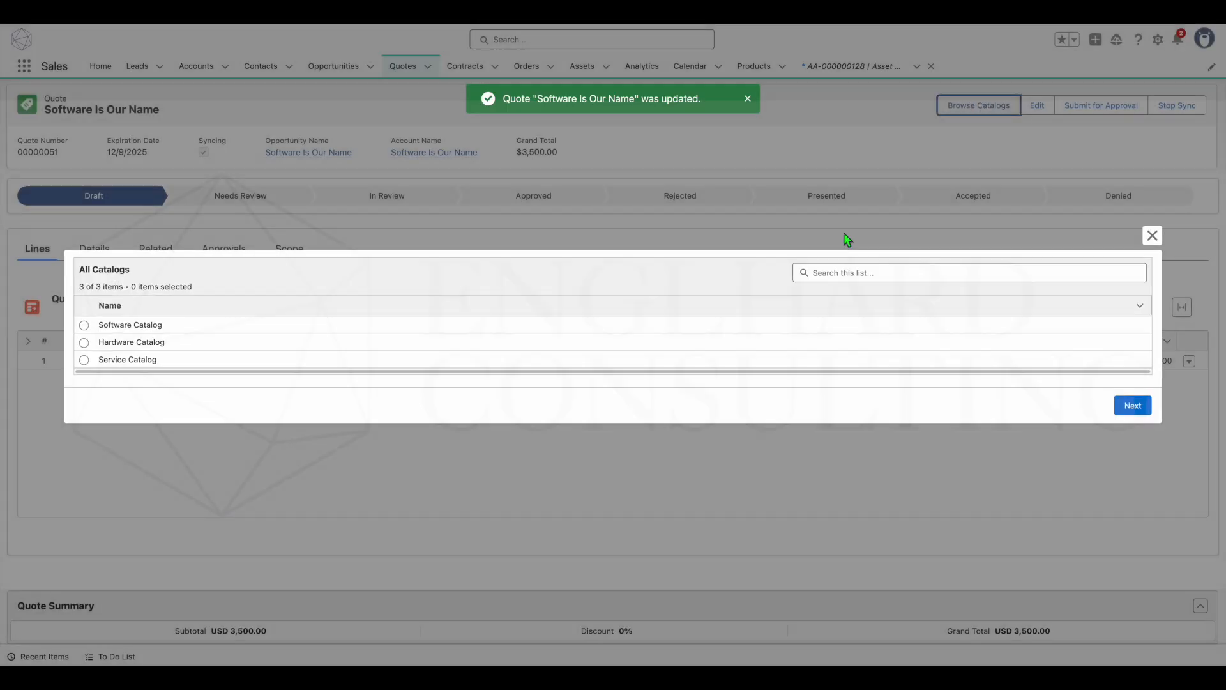
pyautogui.click(82, 361)
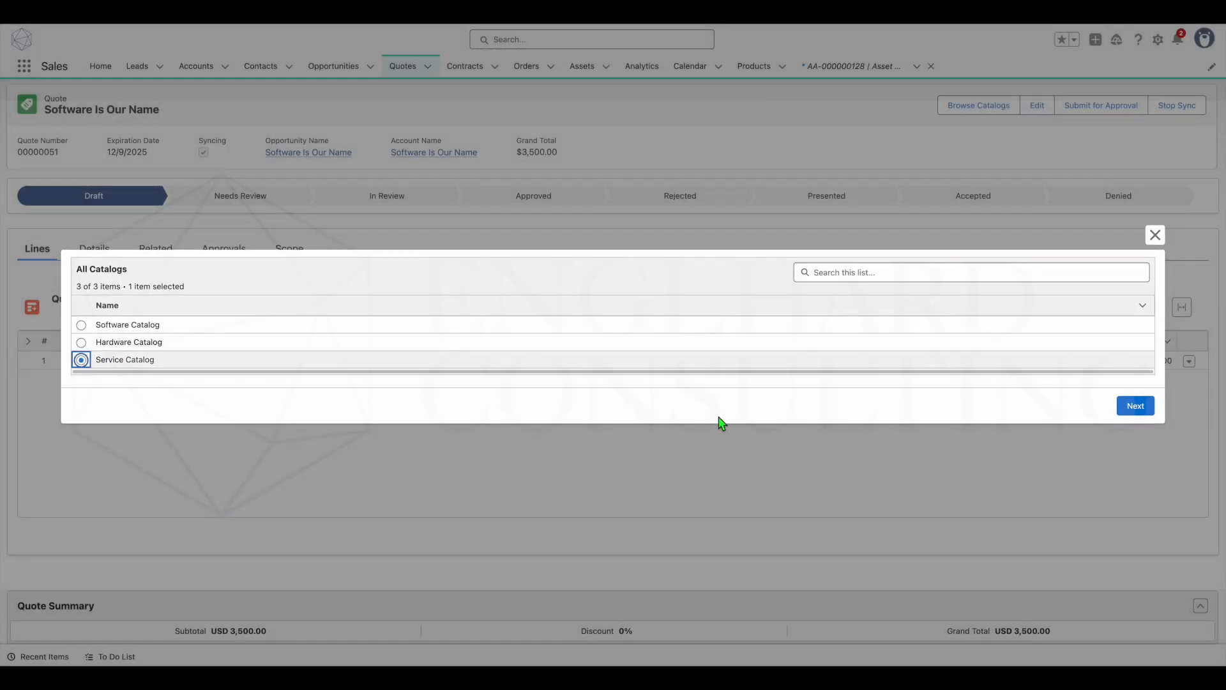
pyautogui.click(1126, 413)
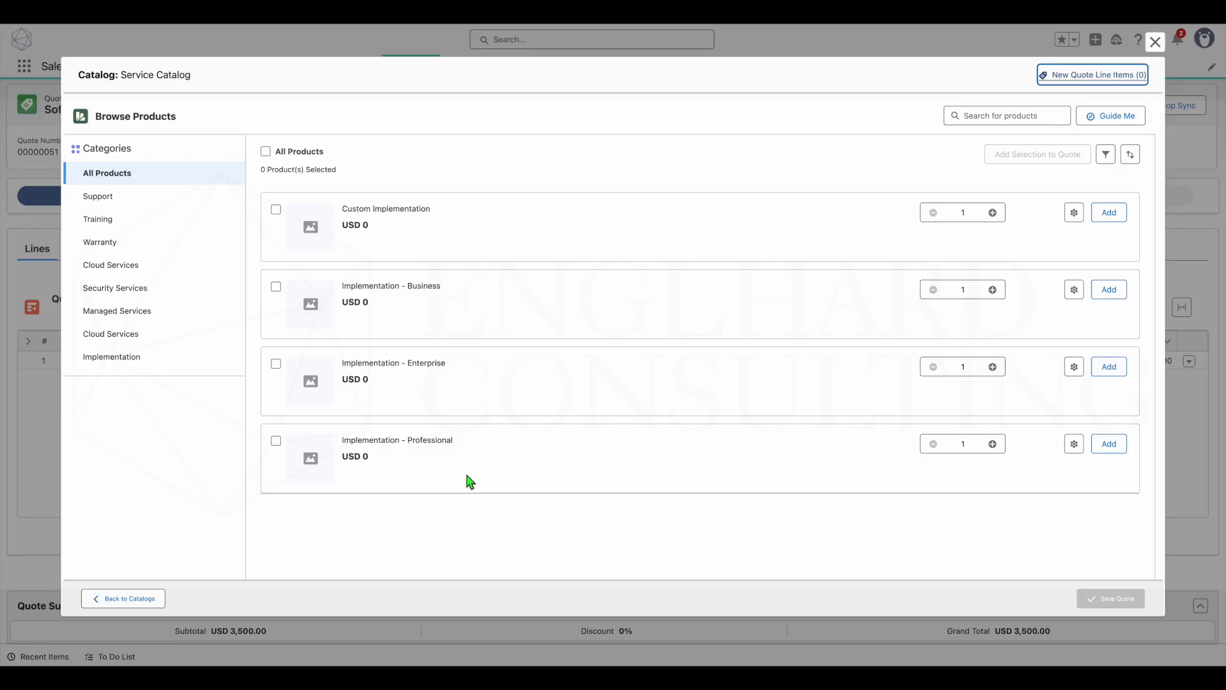
# - Examine the service question and locked resource quantities of the Implementation - Professional bundle, and leave its configuration without saving
pyautogui.click(1076, 448)
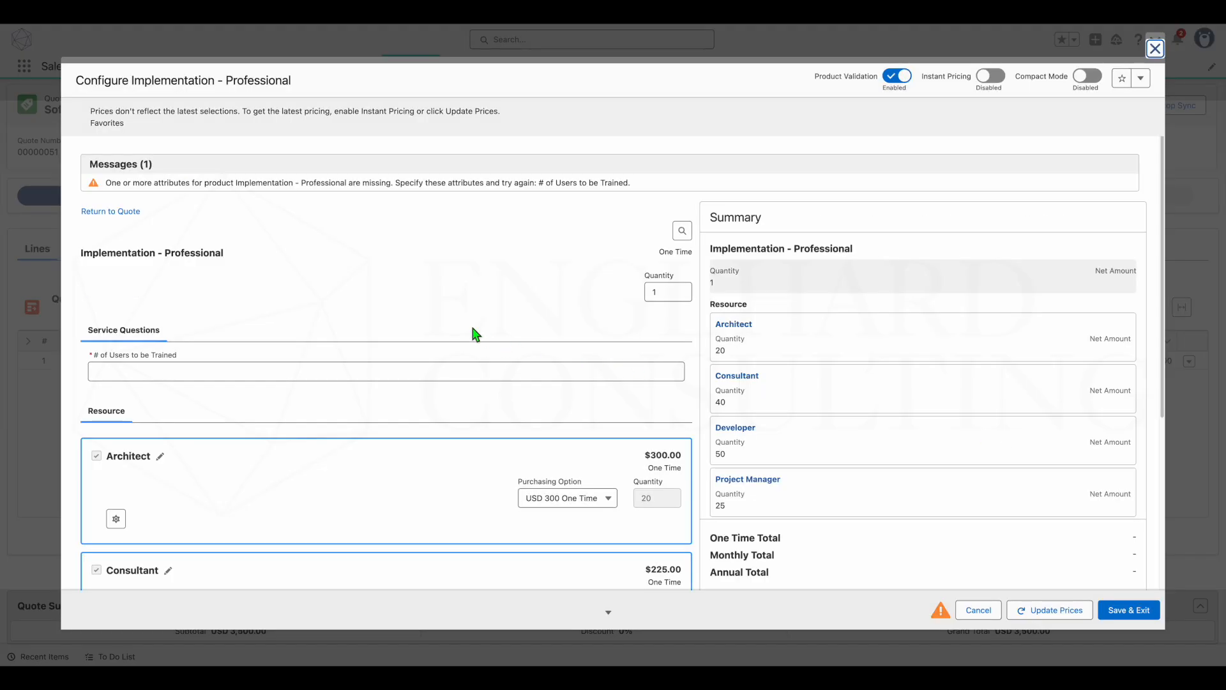
pyautogui.moveTo(81, 253); pyautogui.dragTo(687, 315)
pyautogui.scroll(-2, 665, 323)
pyautogui.moveTo(91, 262); pyautogui.dragTo(198, 275)
pyautogui.click(198, 276)
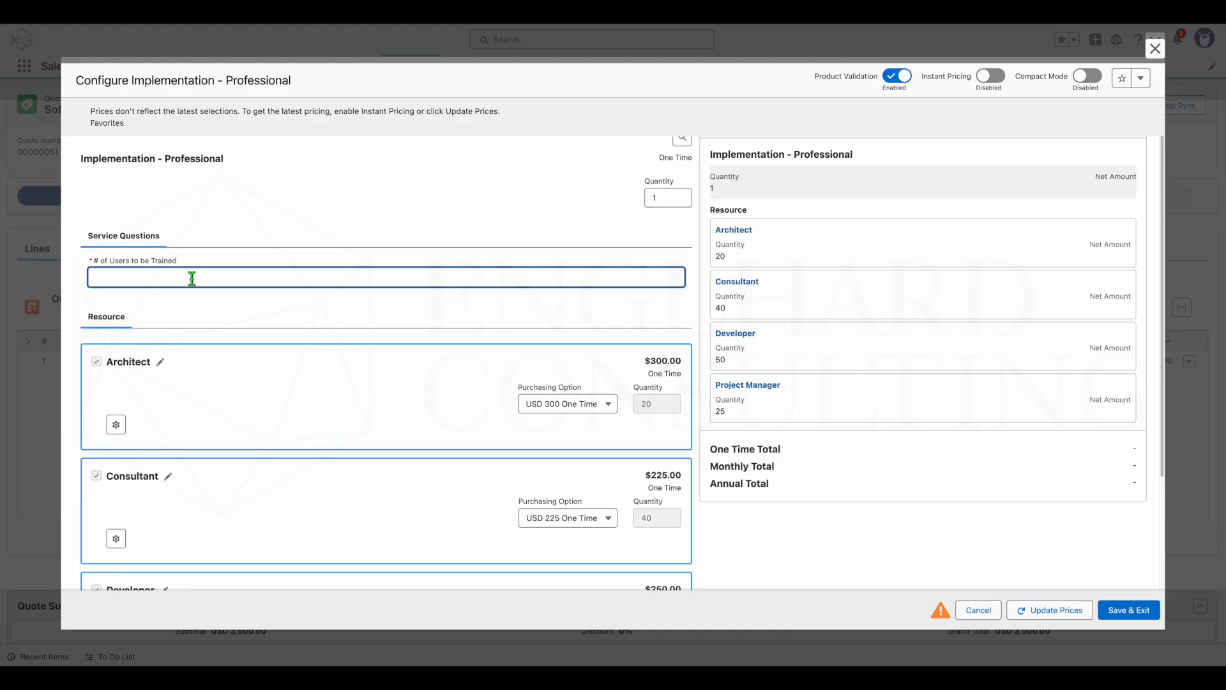
pyautogui.scroll(-4, 194, 280)
pyautogui.scroll(1, 194, 281)
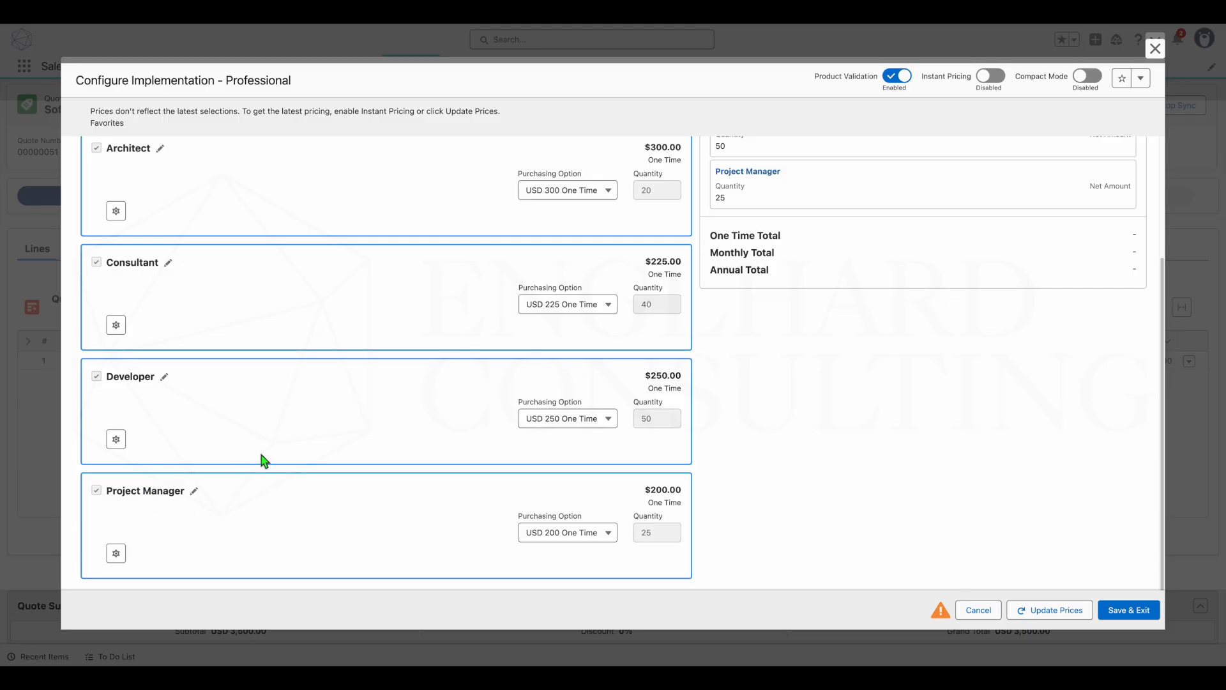
pyautogui.scroll(5, 317, 471)
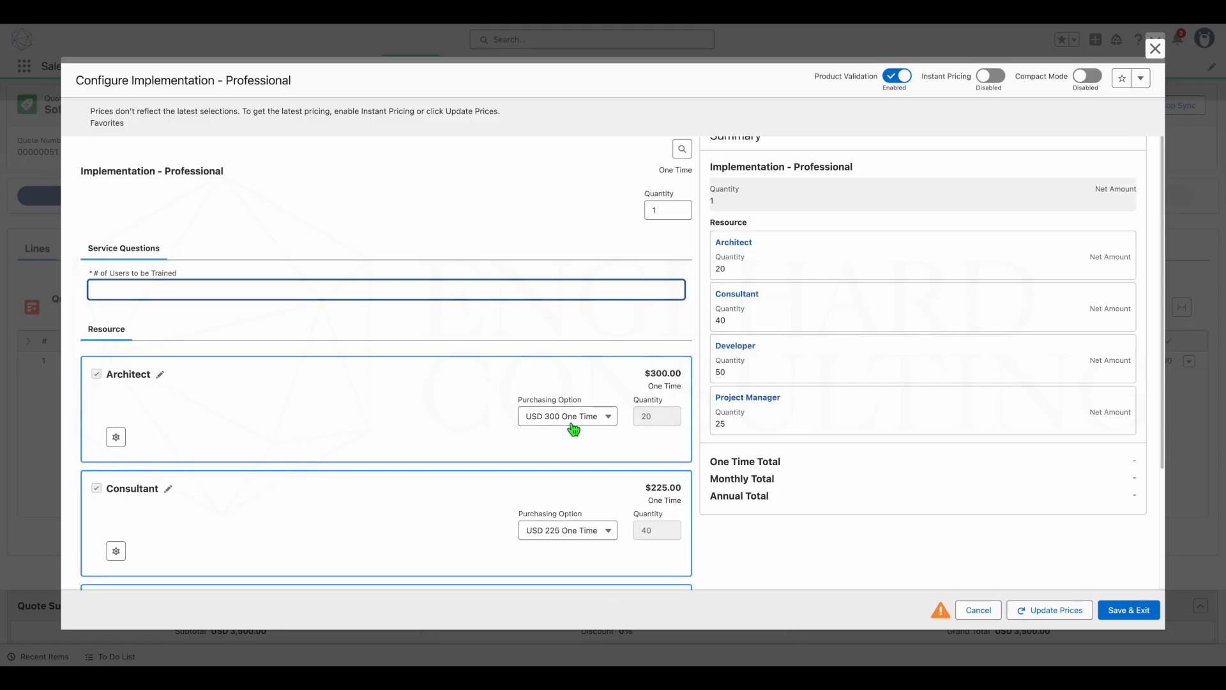
pyautogui.doubleClick(654, 416)
pyautogui.click(594, 431)
pyautogui.click(666, 431)
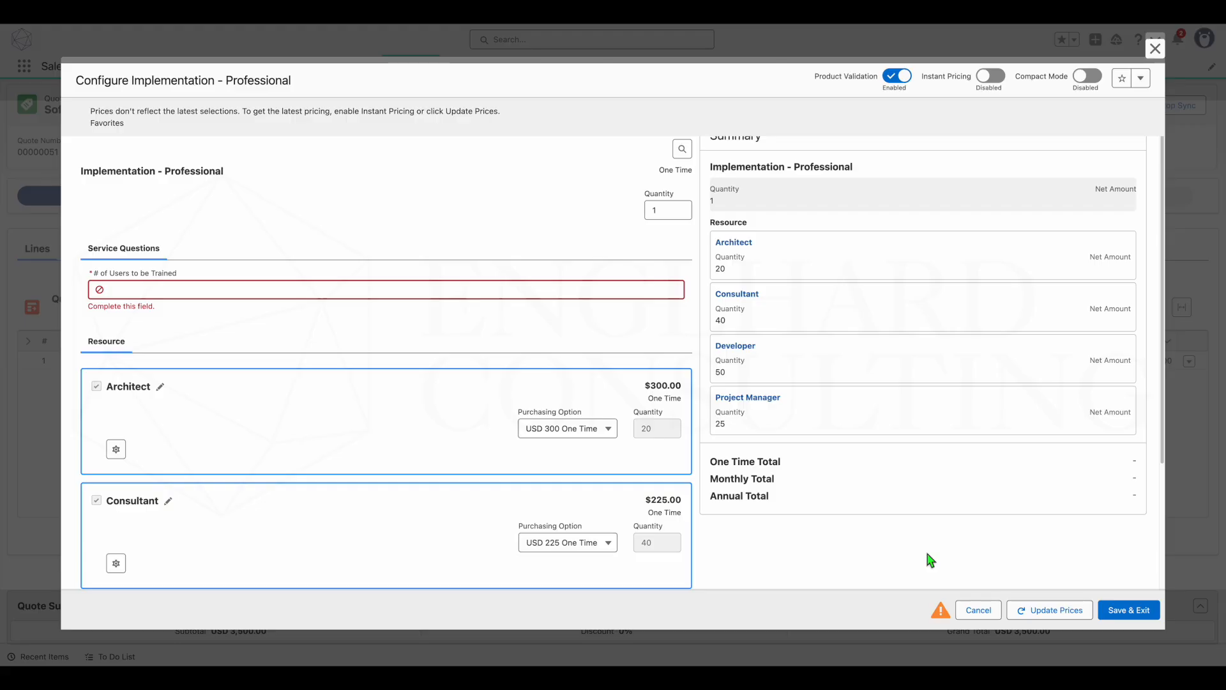
pyautogui.click(987, 615)
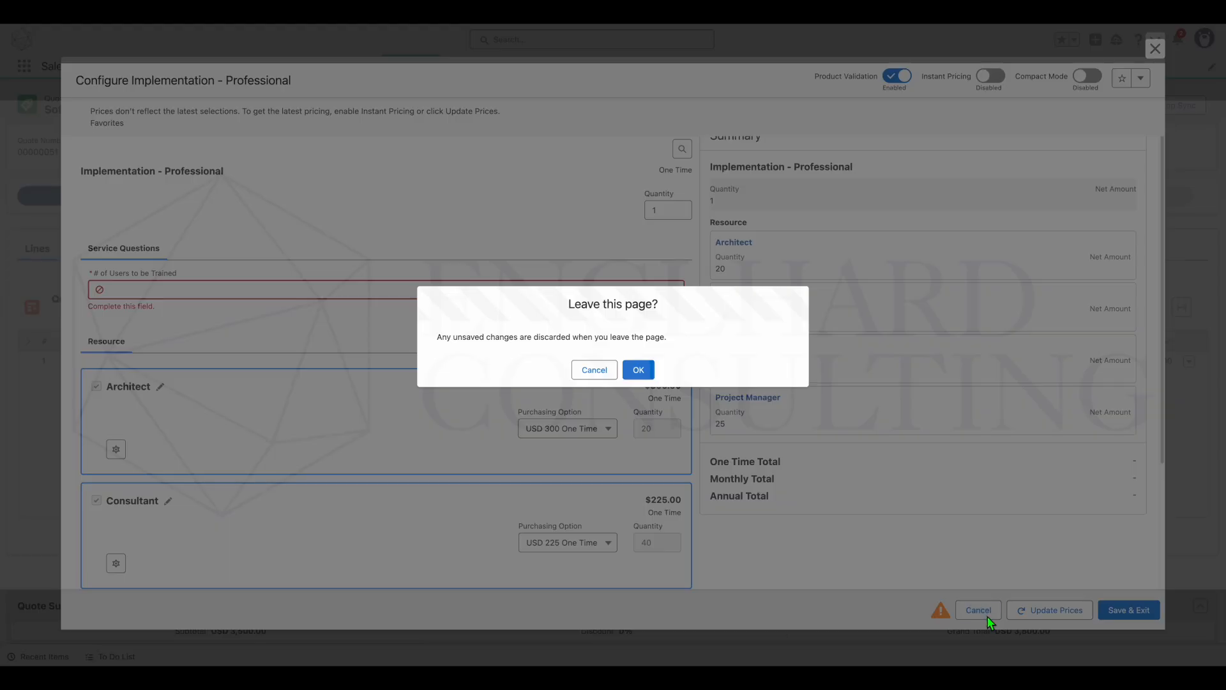
pyautogui.click(637, 374)
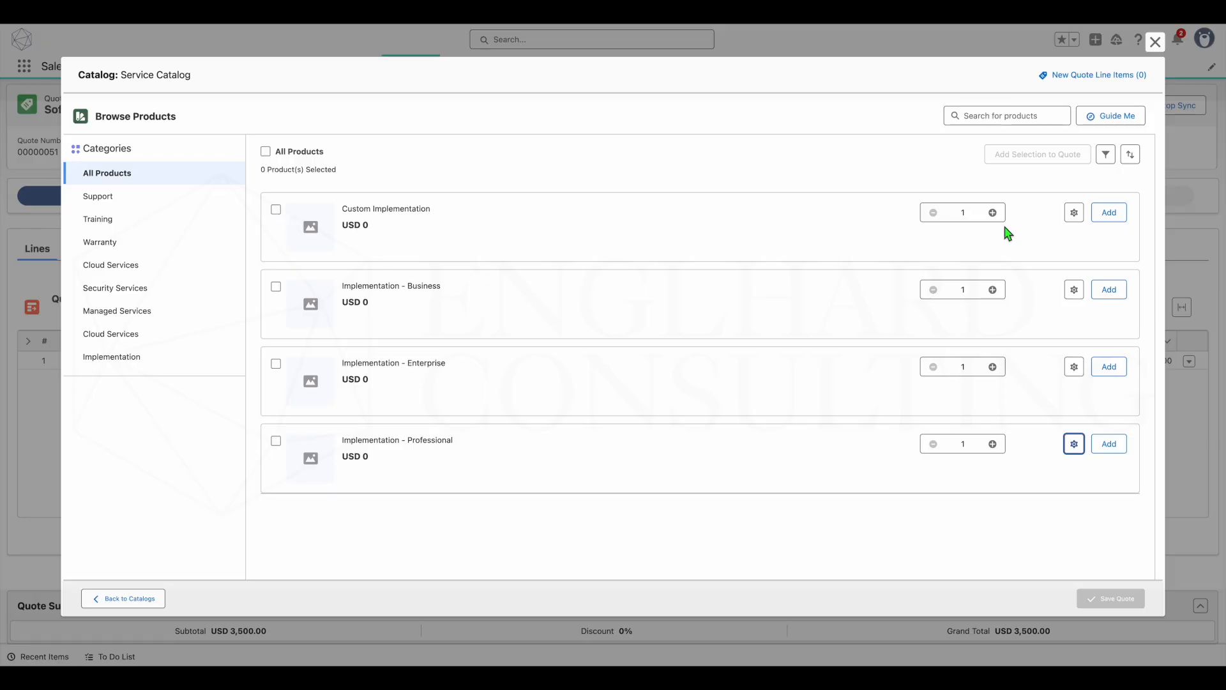
# - Configure the Custom Implementation bundle with 100 as the number of users to be trained
pyautogui.click(1076, 214)
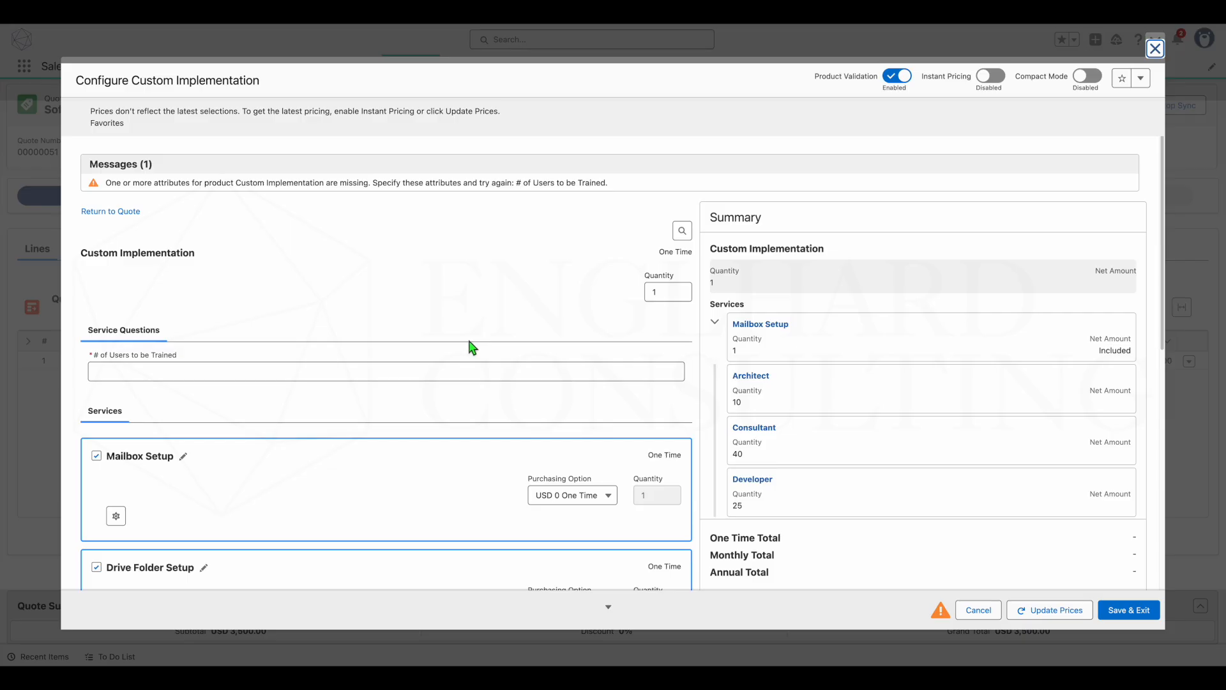
pyautogui.click(484, 376)
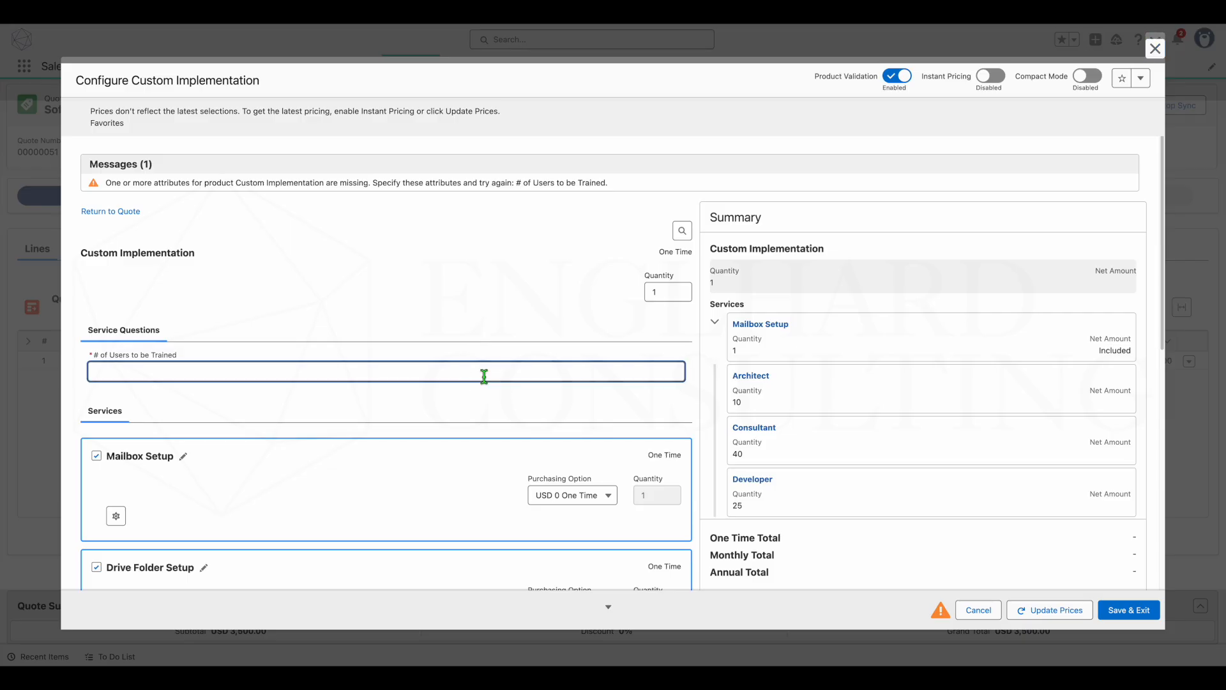
pyautogui.write('100')
pyautogui.click(476, 401)
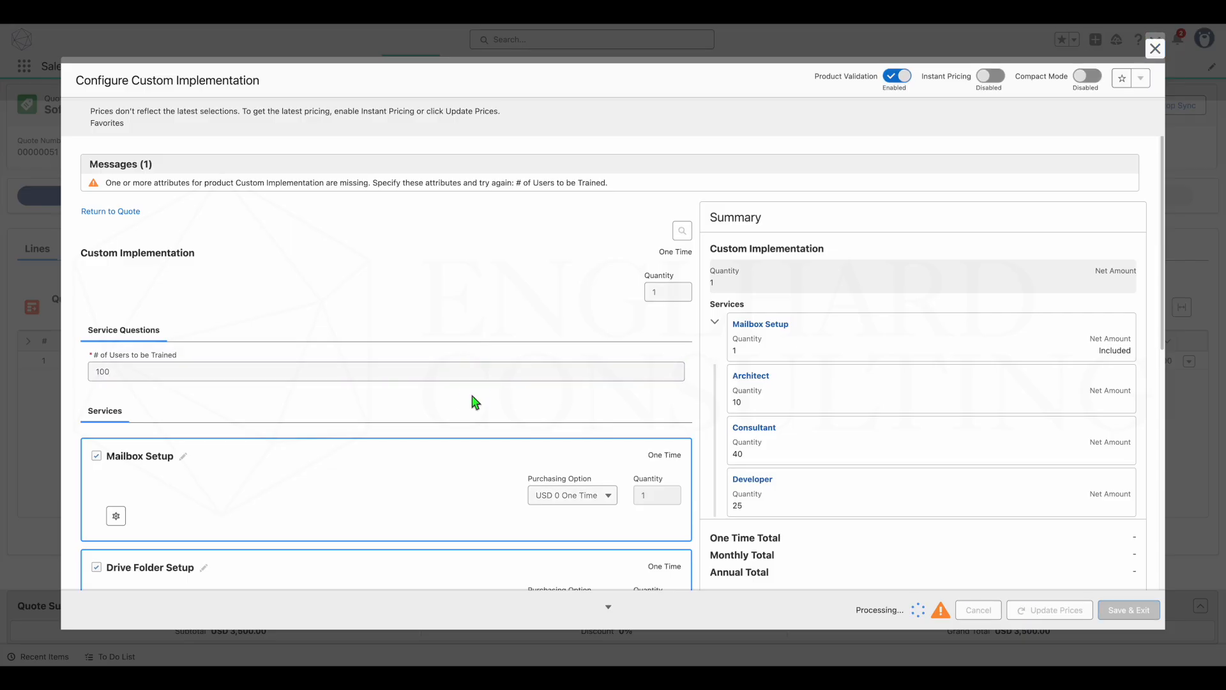
# - Review the bundle's services, deselecting Drive Folder Setup and including it again
pyautogui.scroll(-3, 375, 309)
pyautogui.scroll(-1, 375, 313)
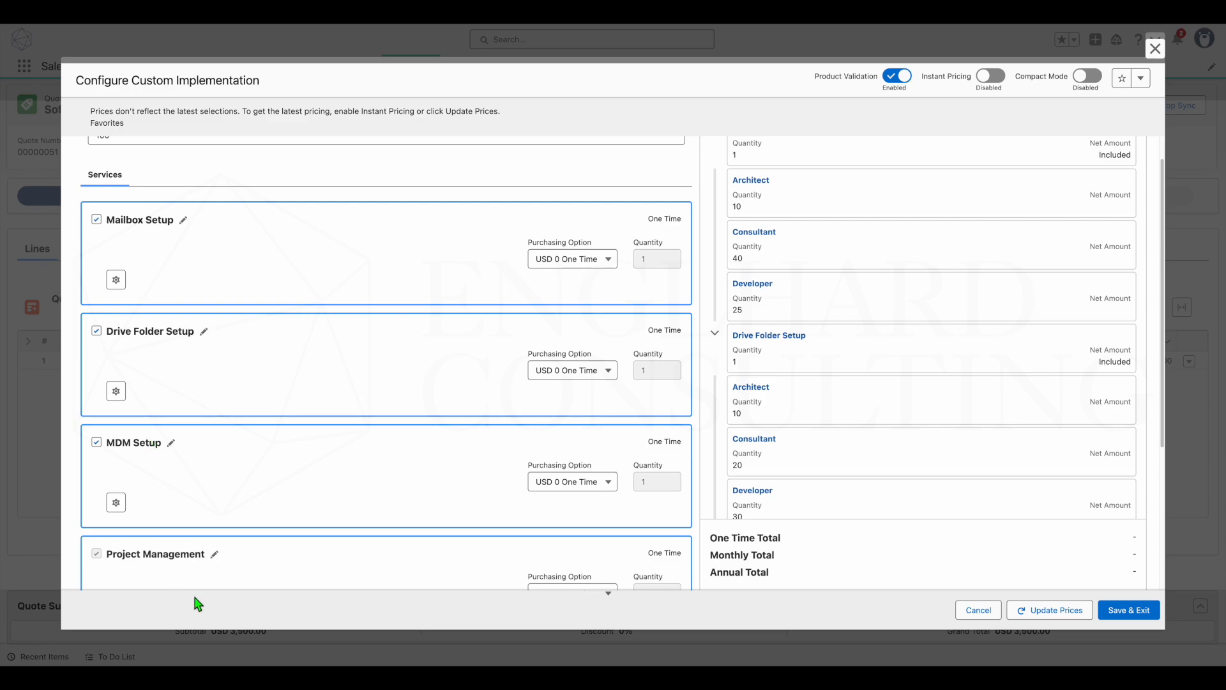
pyautogui.scroll(-2, 196, 558)
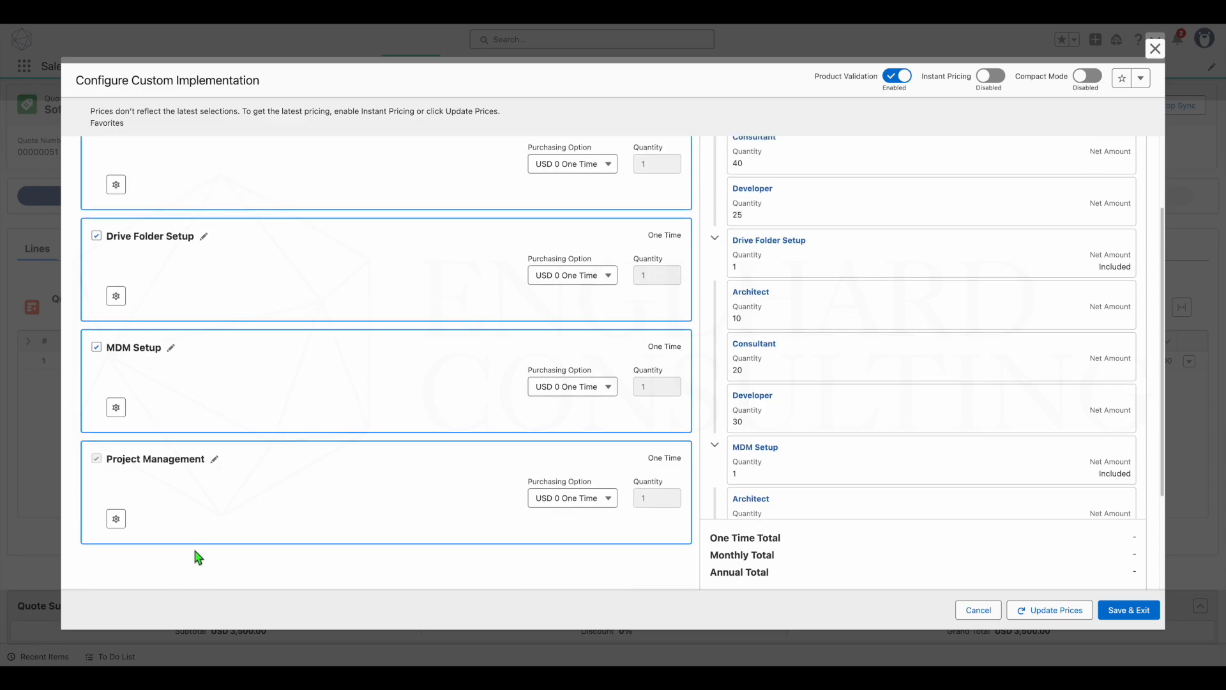
pyautogui.scroll(3, 195, 558)
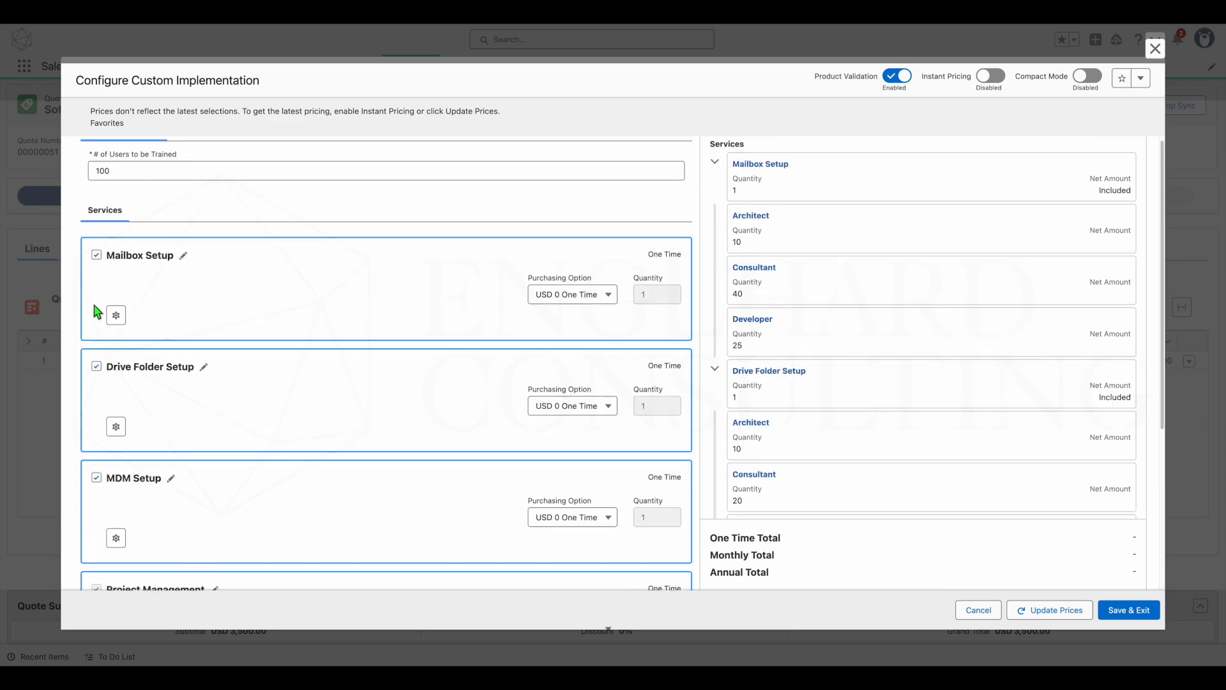
pyautogui.click(97, 368)
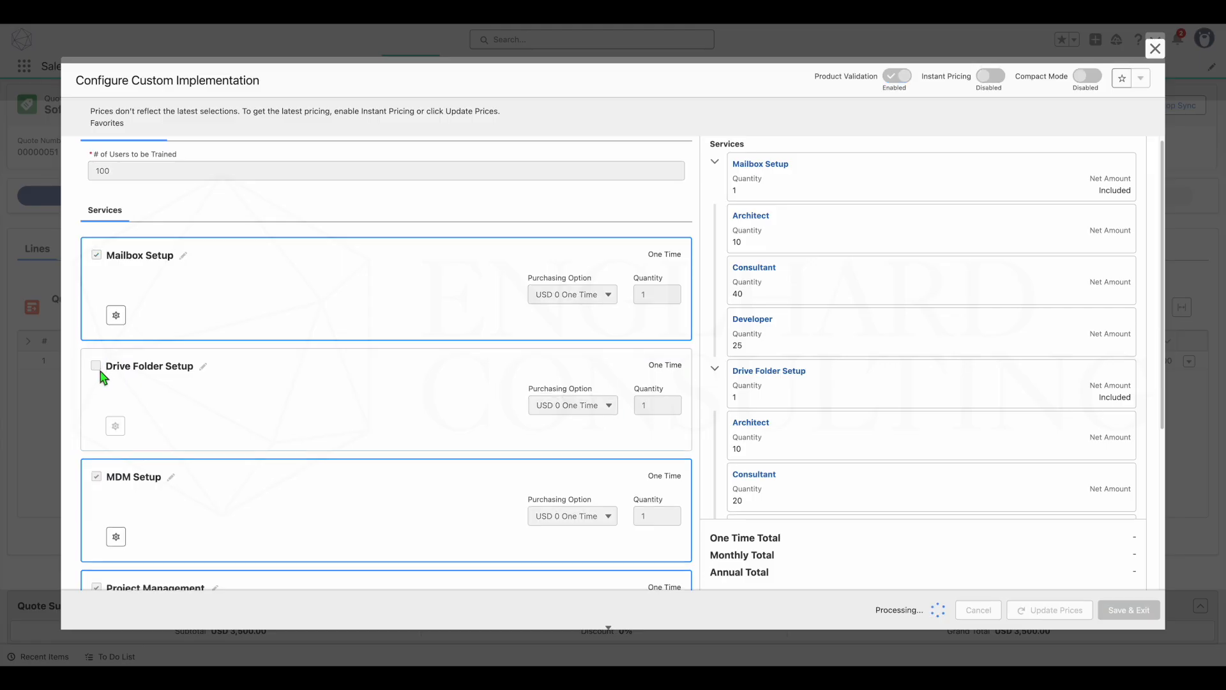
pyautogui.click(96, 366)
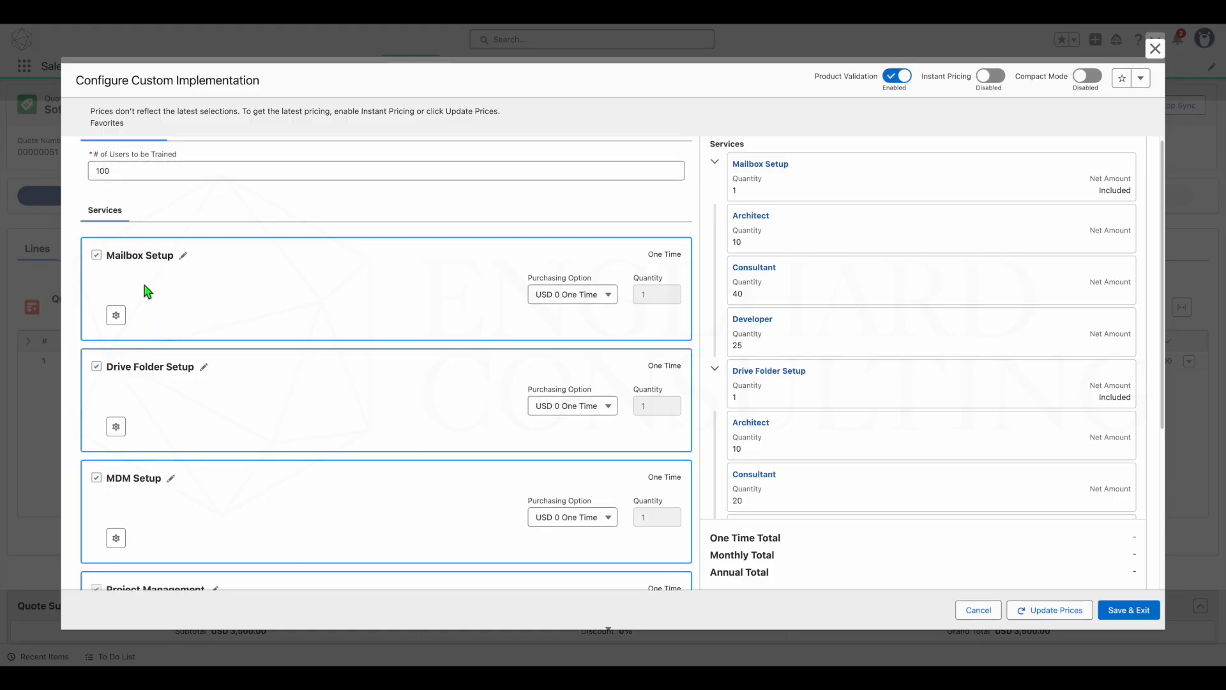
# - Open the Mailbox Setup service's configuration and set the Architect quantity to 20
pyautogui.click(117, 316)
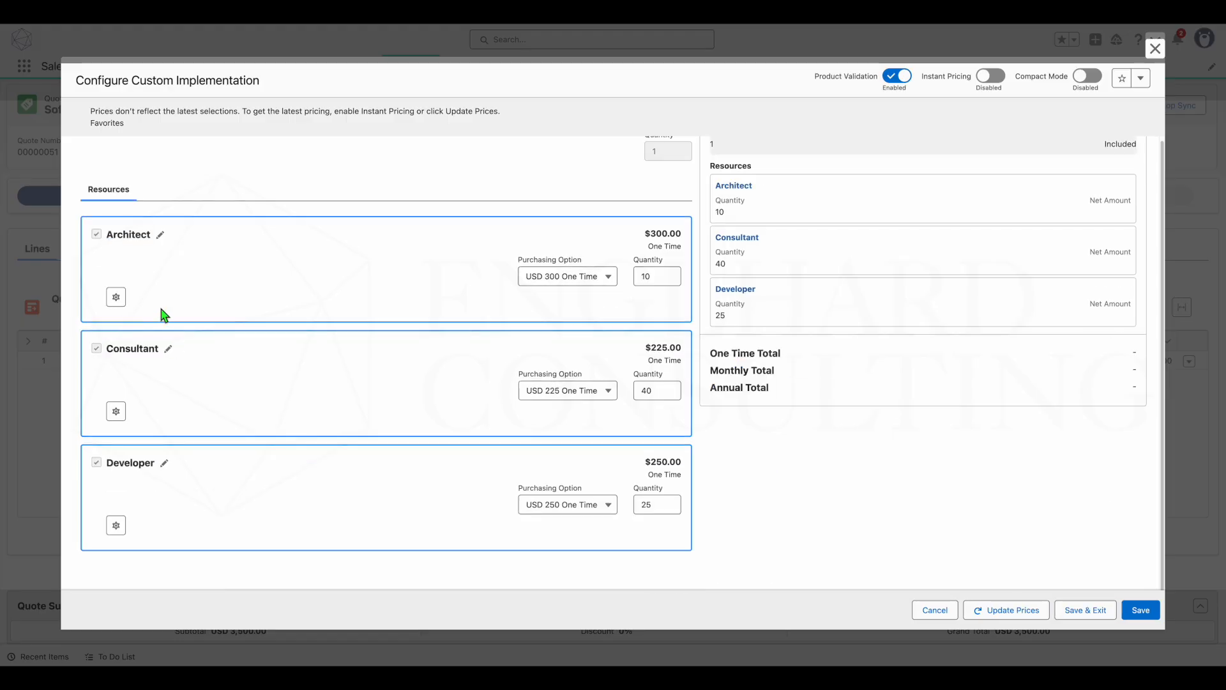
pyautogui.scroll(2, 164, 315)
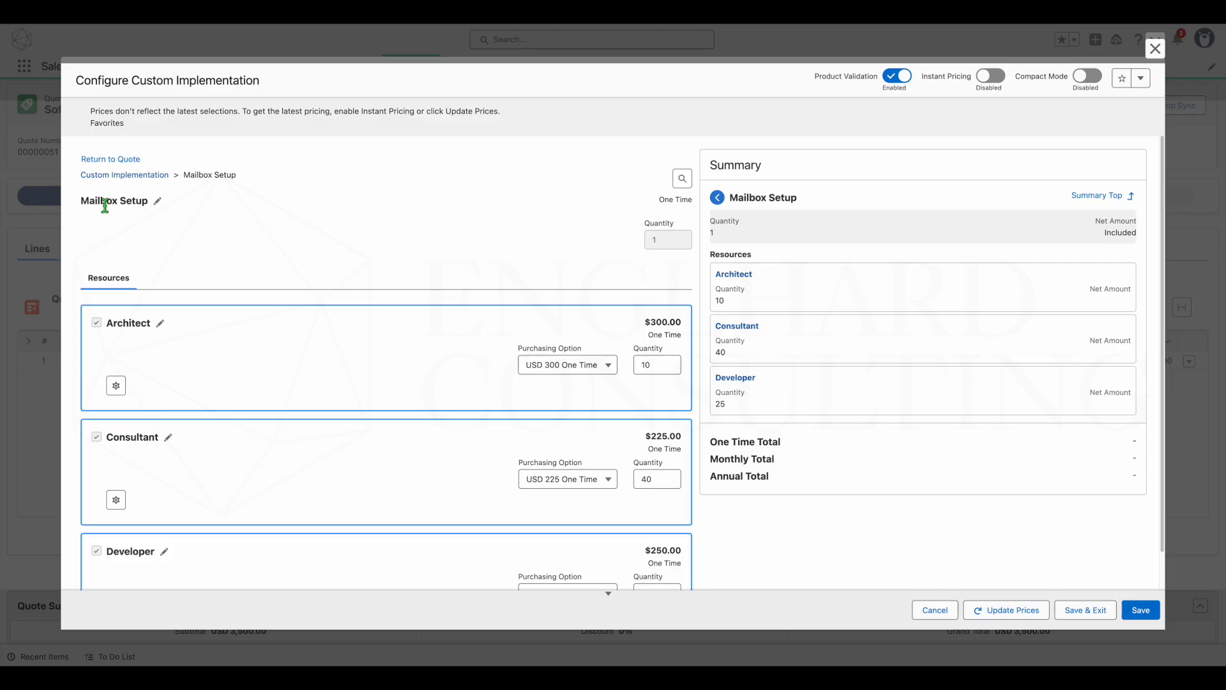
pyautogui.scroll(-1, 136, 320)
pyautogui.click(97, 464)
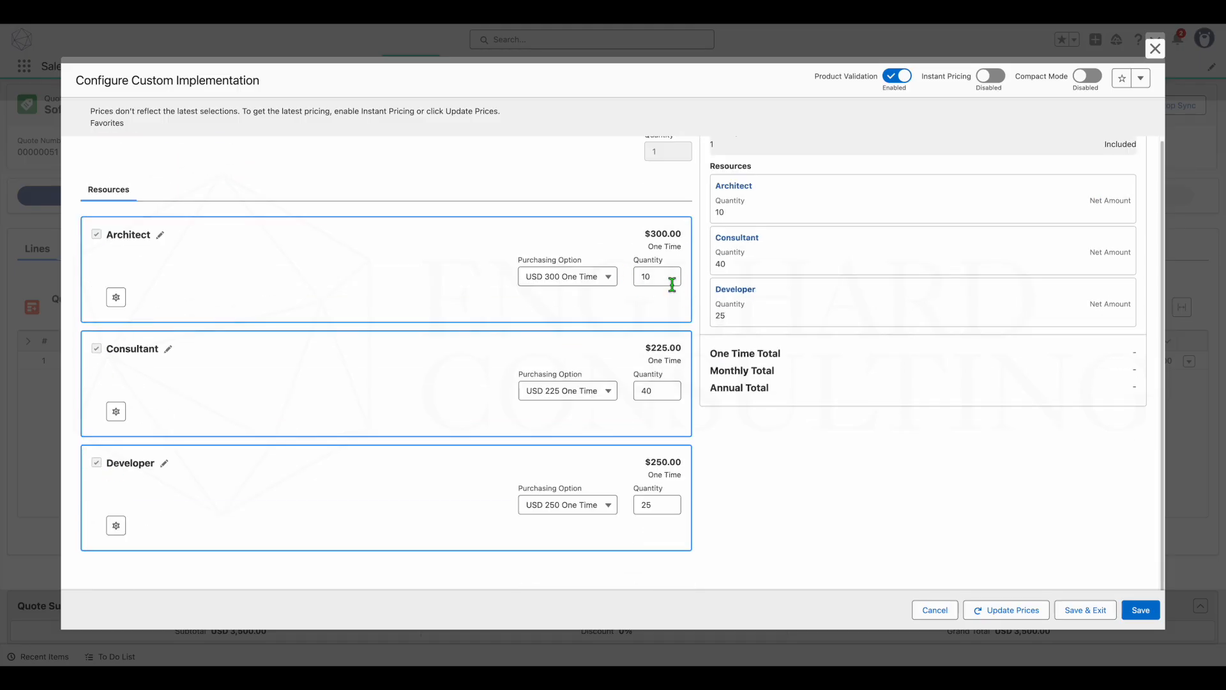
pyautogui.scroll(2, 672, 285)
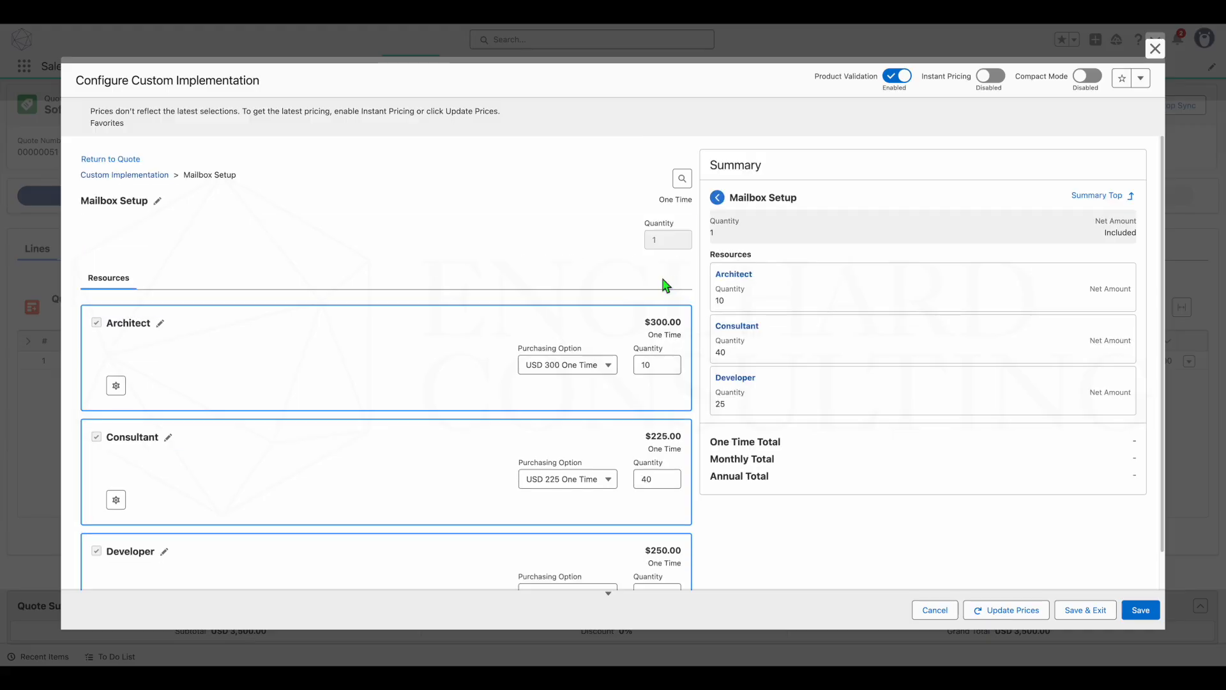
pyautogui.doubleClick(676, 373)
pyautogui.write('20')
# - Set Mailbox Setup's Consultant quantity to 90 and Developer quantity to 40, and save the service configuration
pyautogui.scroll(-2, 469, 341)
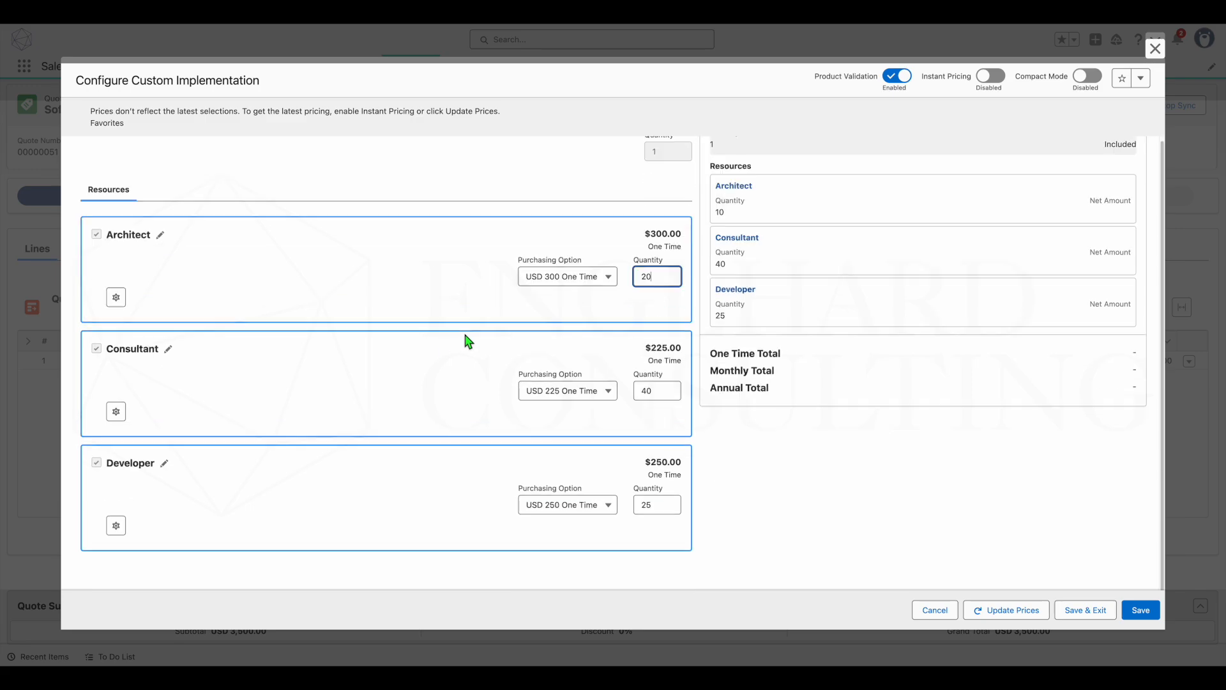
pyautogui.doubleClick(671, 391)
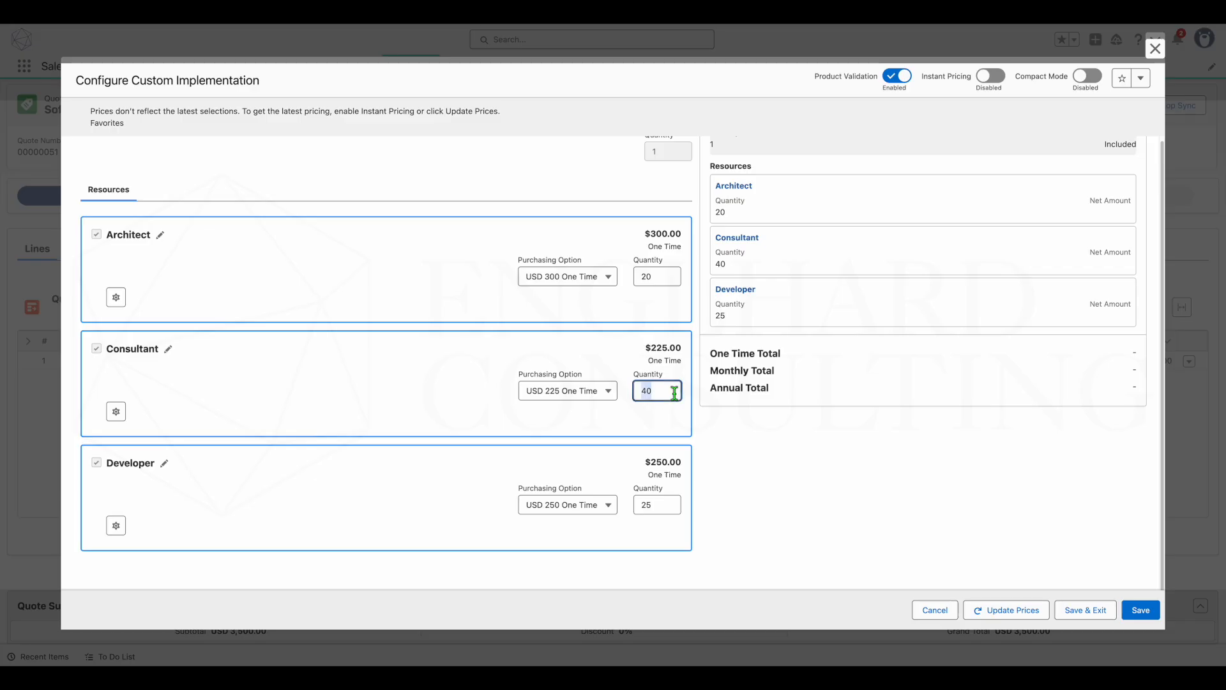
pyautogui.write('9')
pyautogui.click(658, 506)
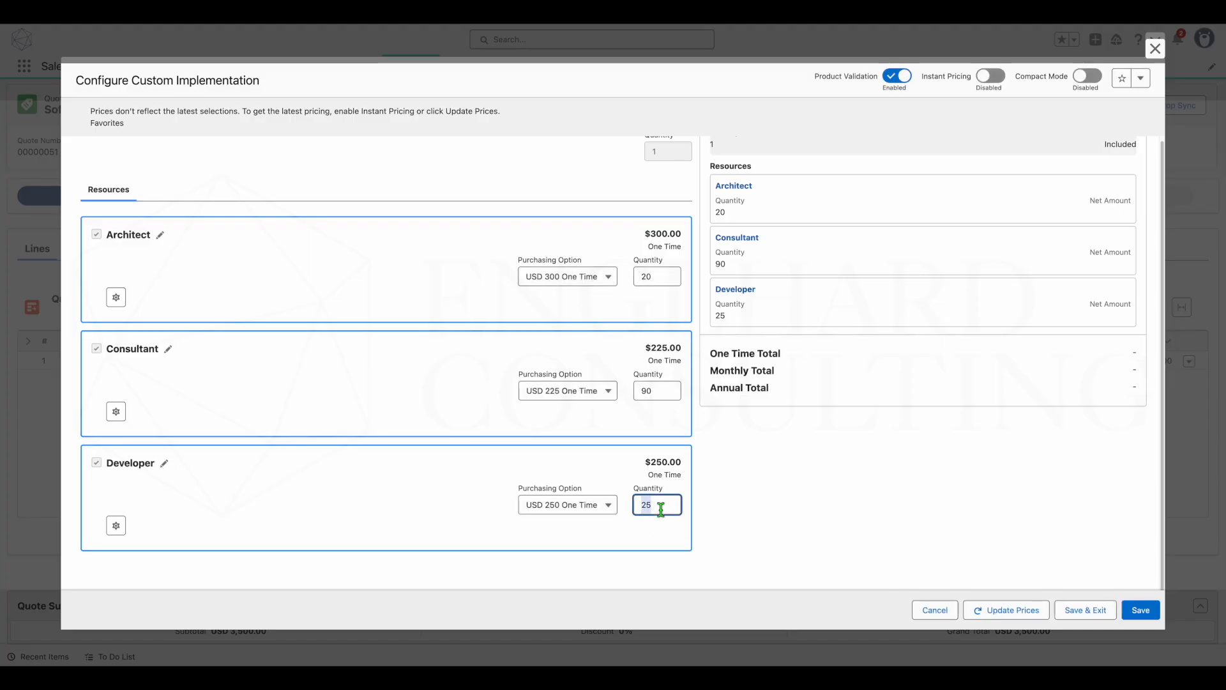
pyautogui.write('40')
pyautogui.press('Return')
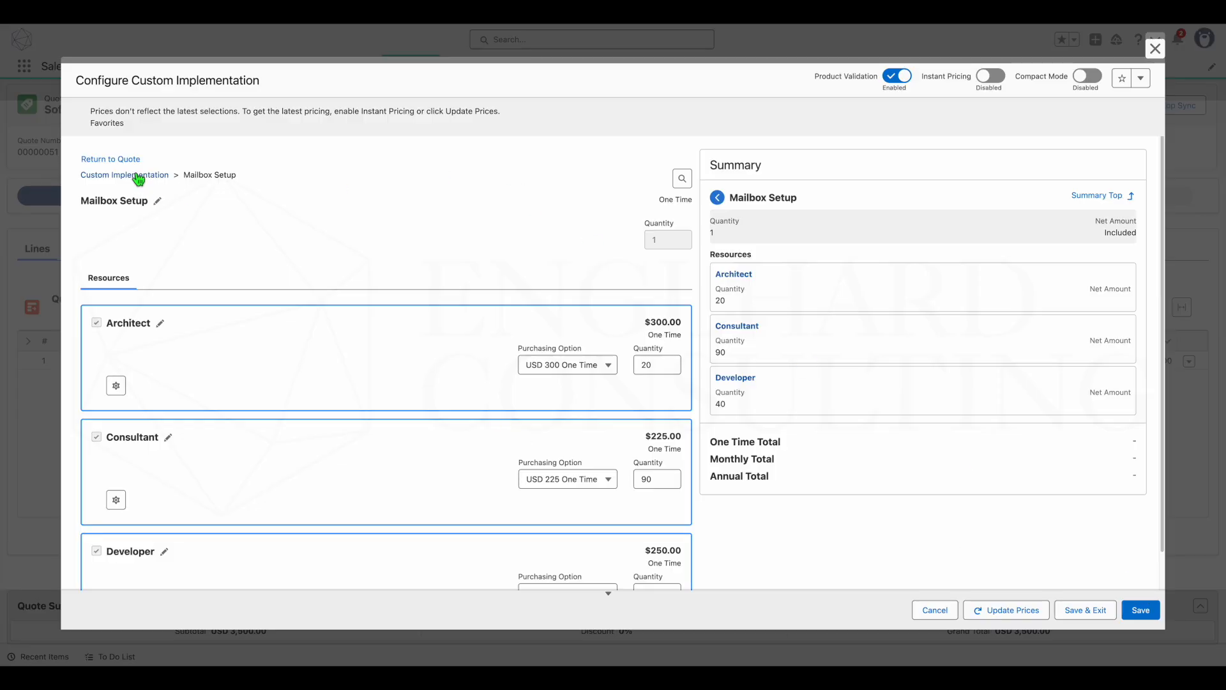
pyautogui.click(1141, 610)
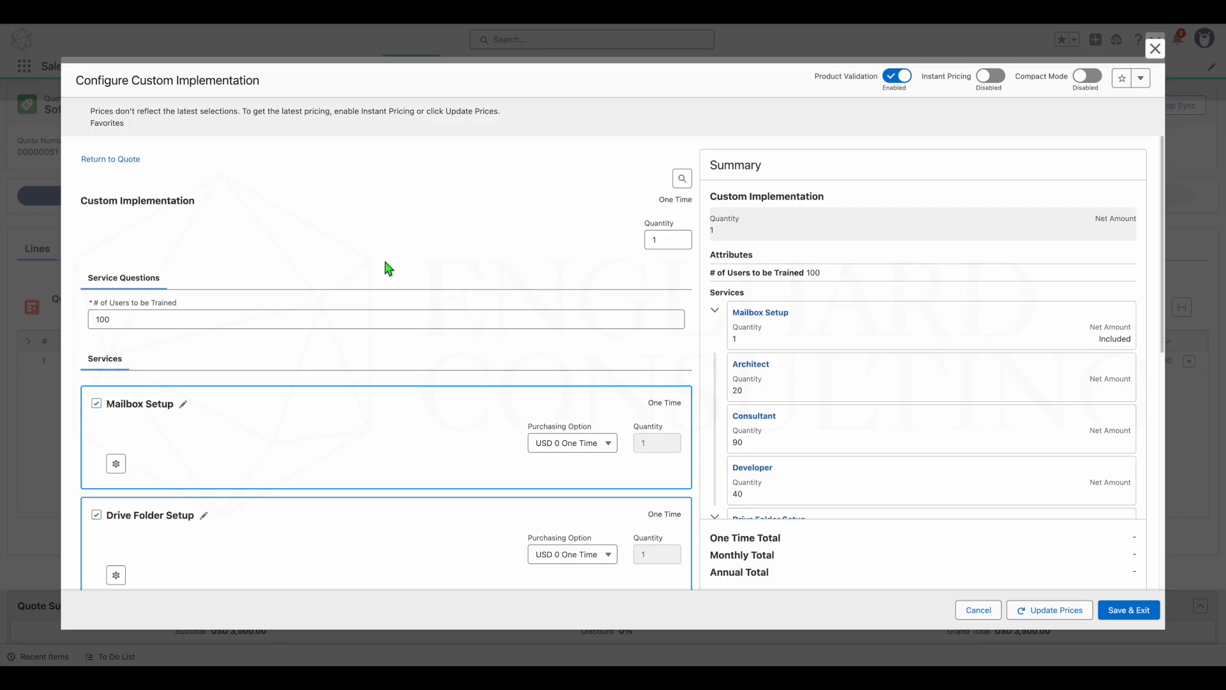
# - Save the Custom Implementation bundle's configuration to the quote and close the product catalog
pyautogui.scroll(-3, 388, 268)
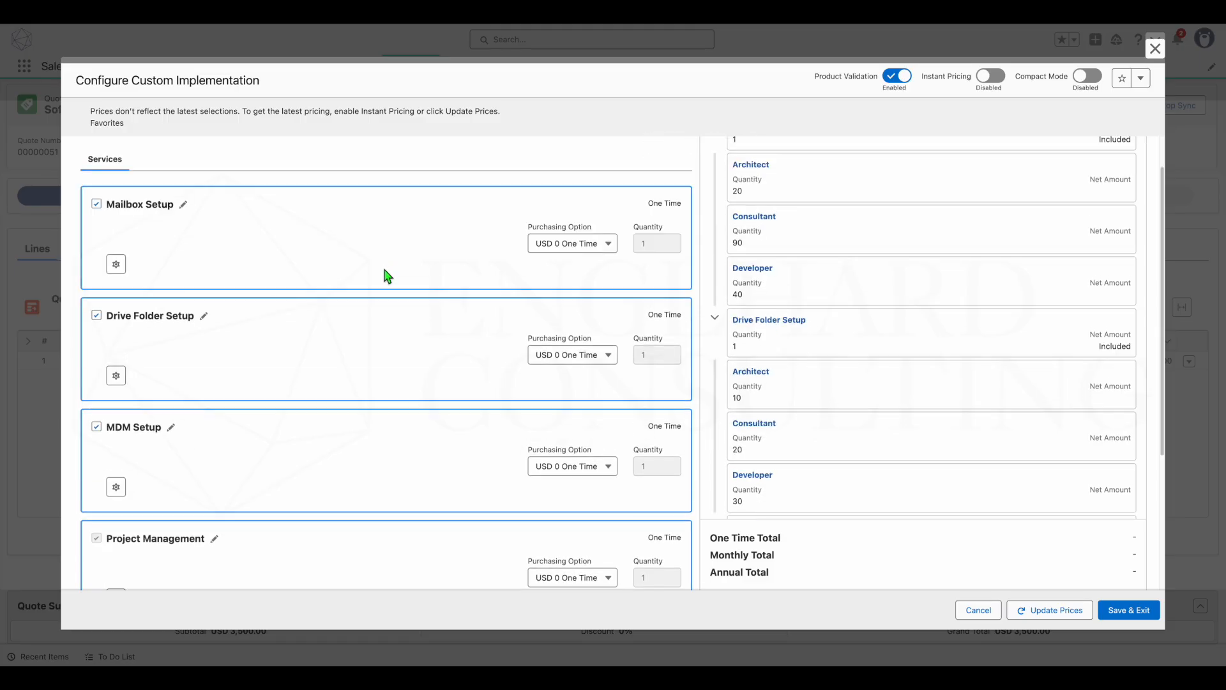
pyautogui.click(1160, 612)
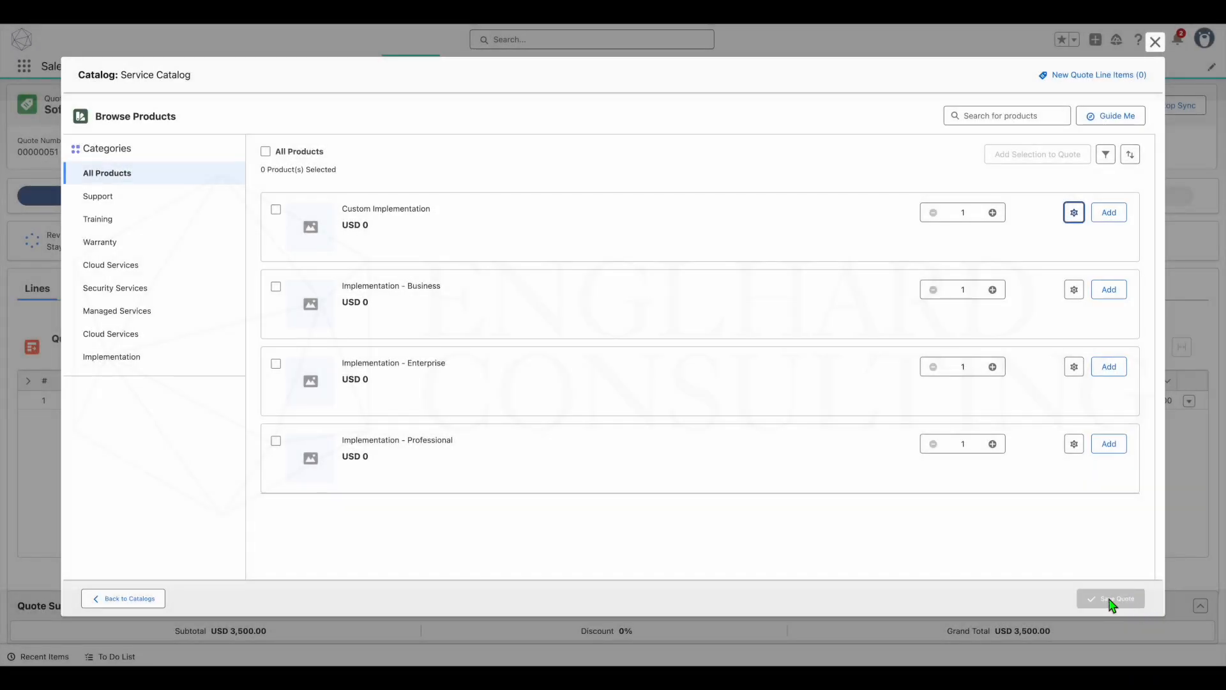
pyautogui.click(1157, 42)
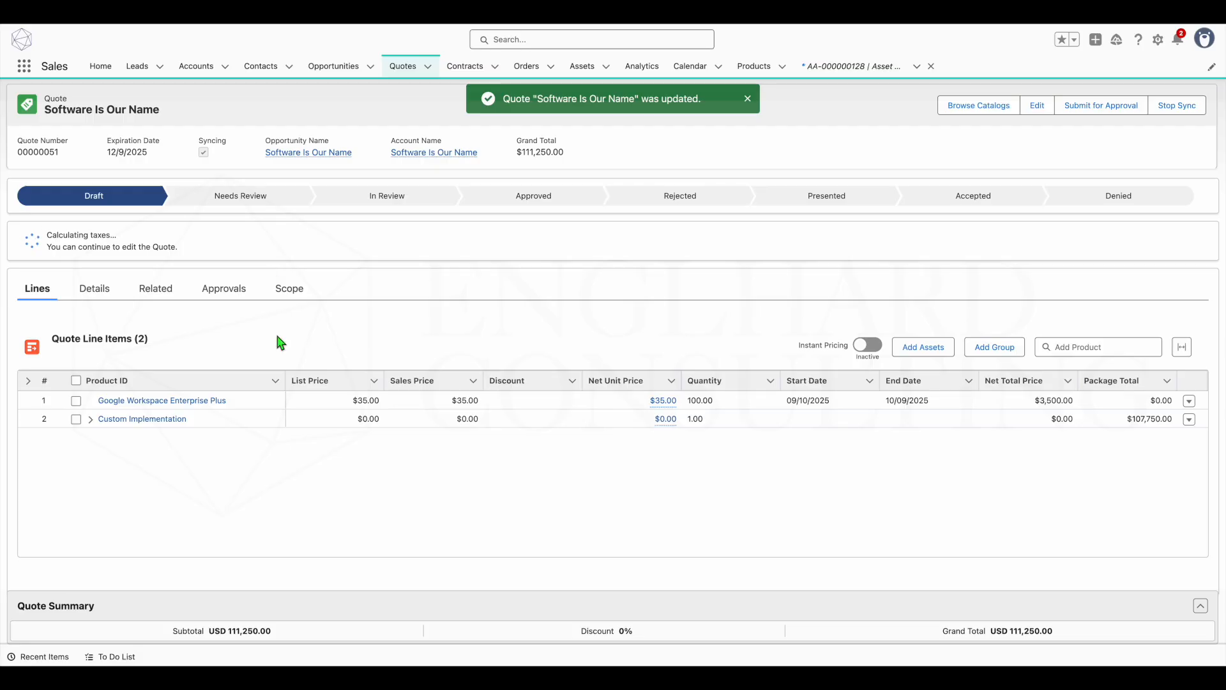
# - Expand the Custom Implementation and Mailbox Setup quote lines to examine their services, resources and prices, and collapse them again
pyautogui.click(90, 419)
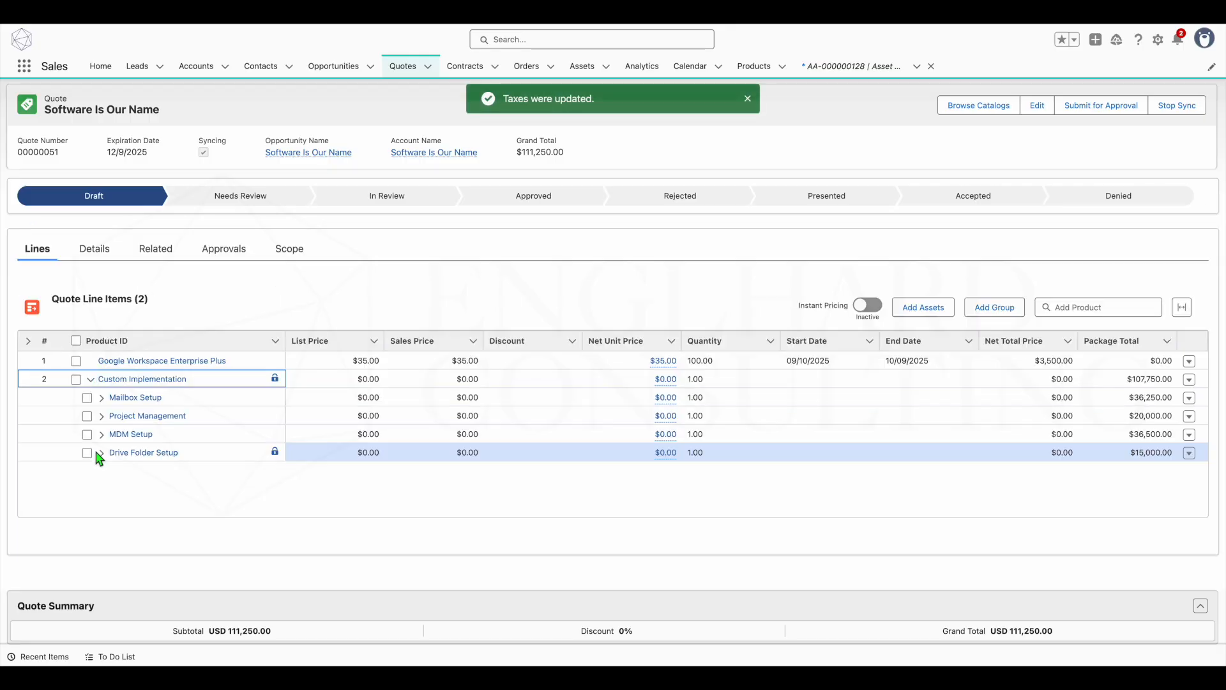
pyautogui.click(102, 398)
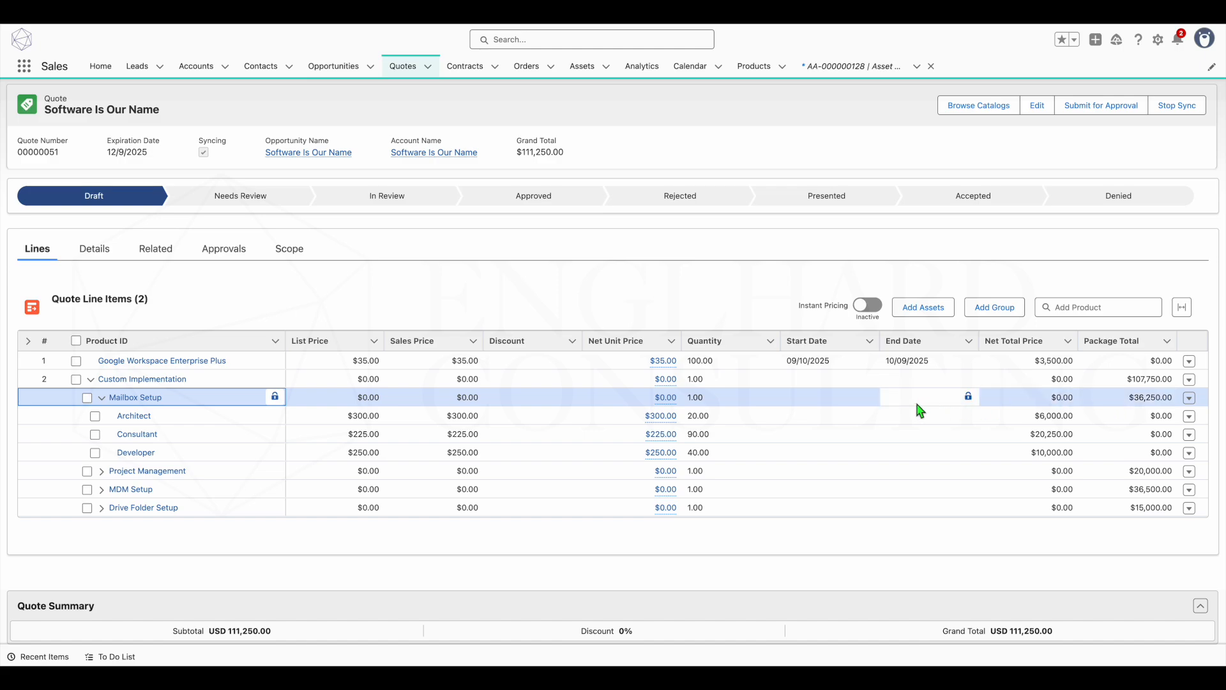
pyautogui.click(102, 399)
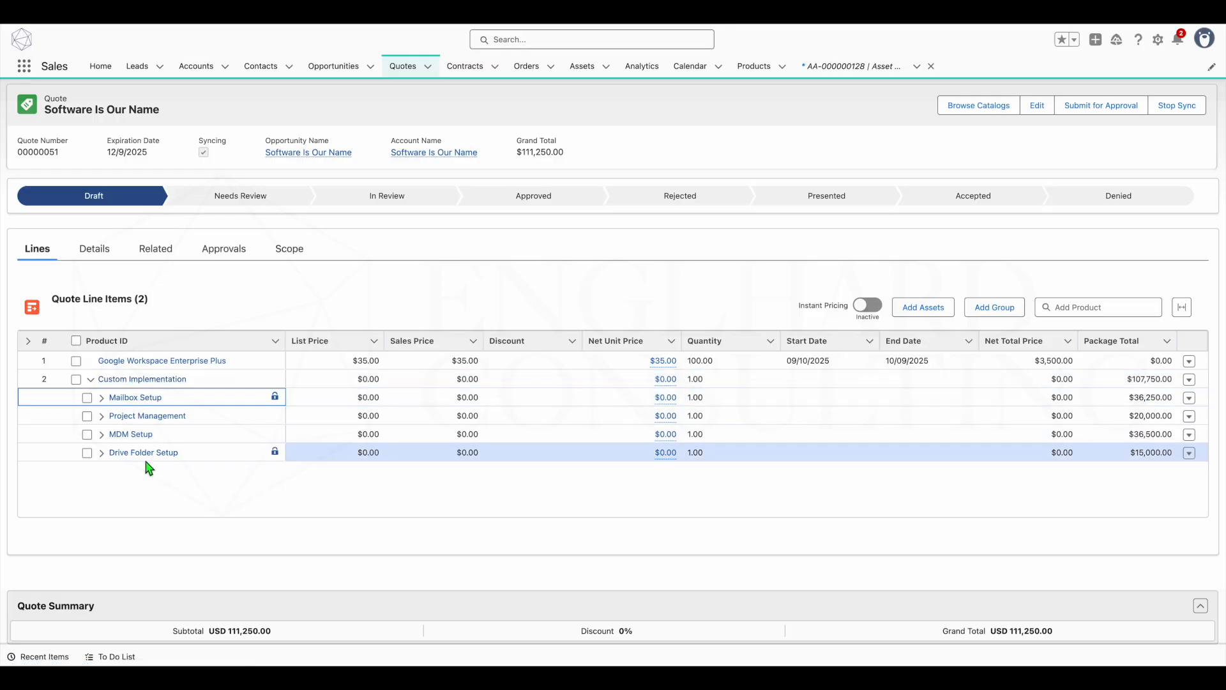
pyautogui.click(90, 380)
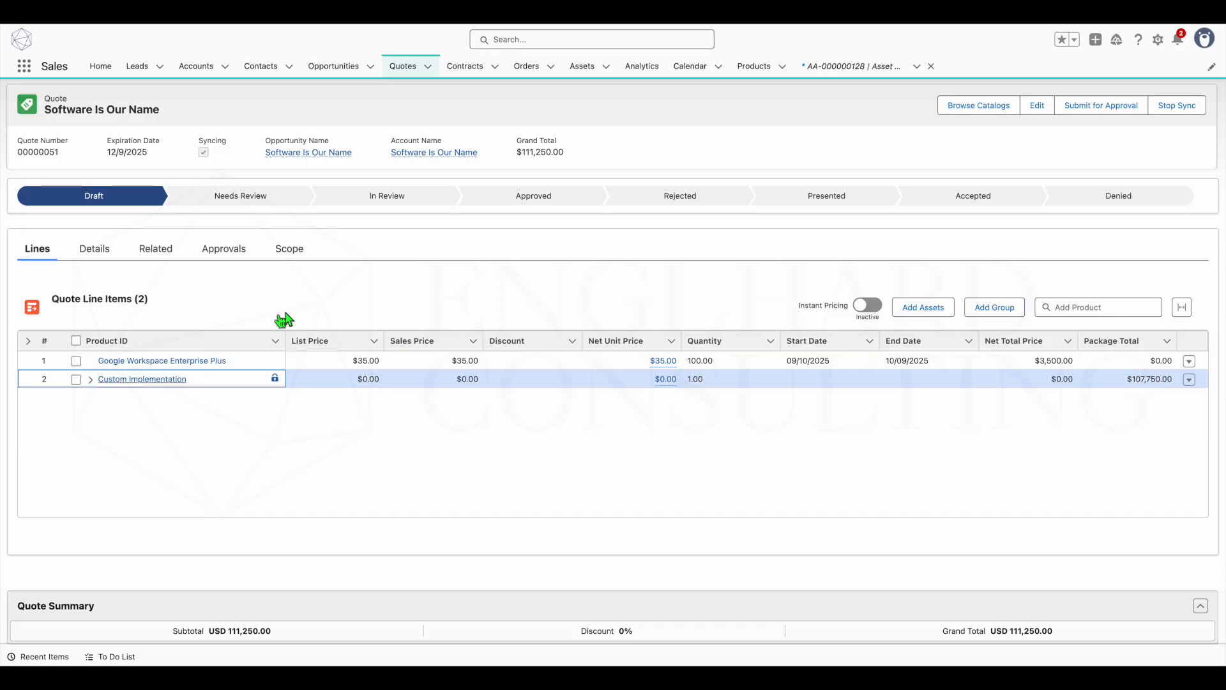
# - Replace Custom Implementation's project scope text in the quote scope with "Consultant will perform the following items:" and save it
pyautogui.click(291, 251)
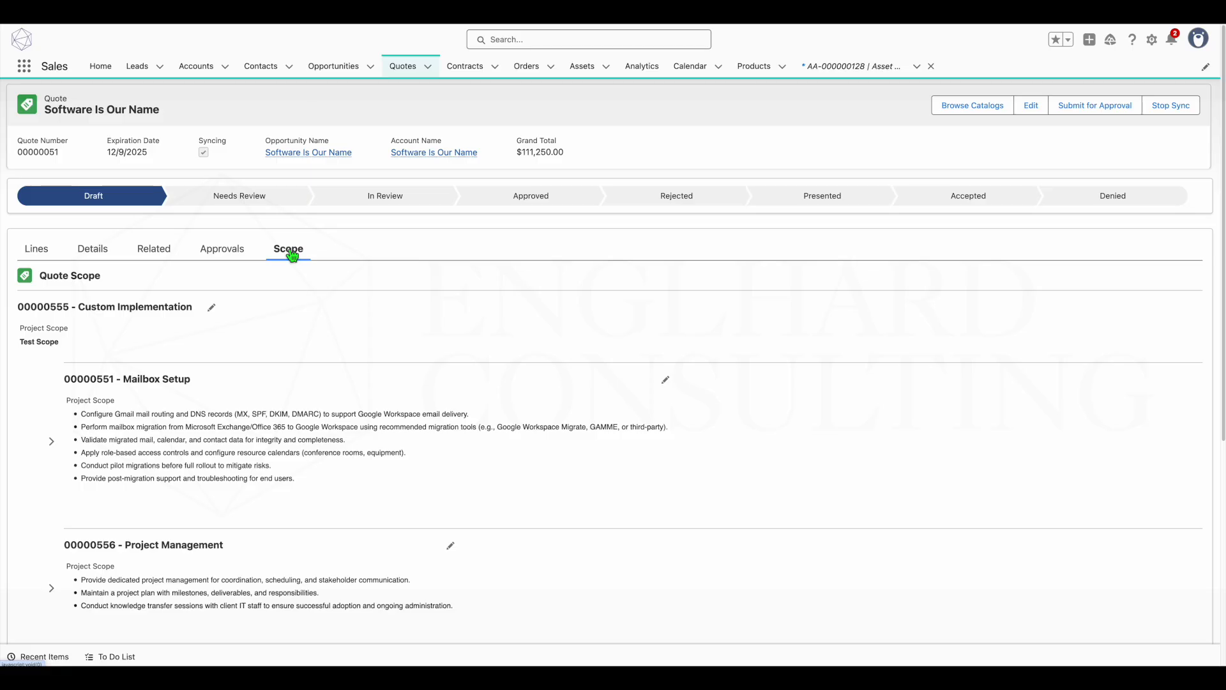
pyautogui.moveTo(60, 343); pyautogui.dragTo(24, 345)
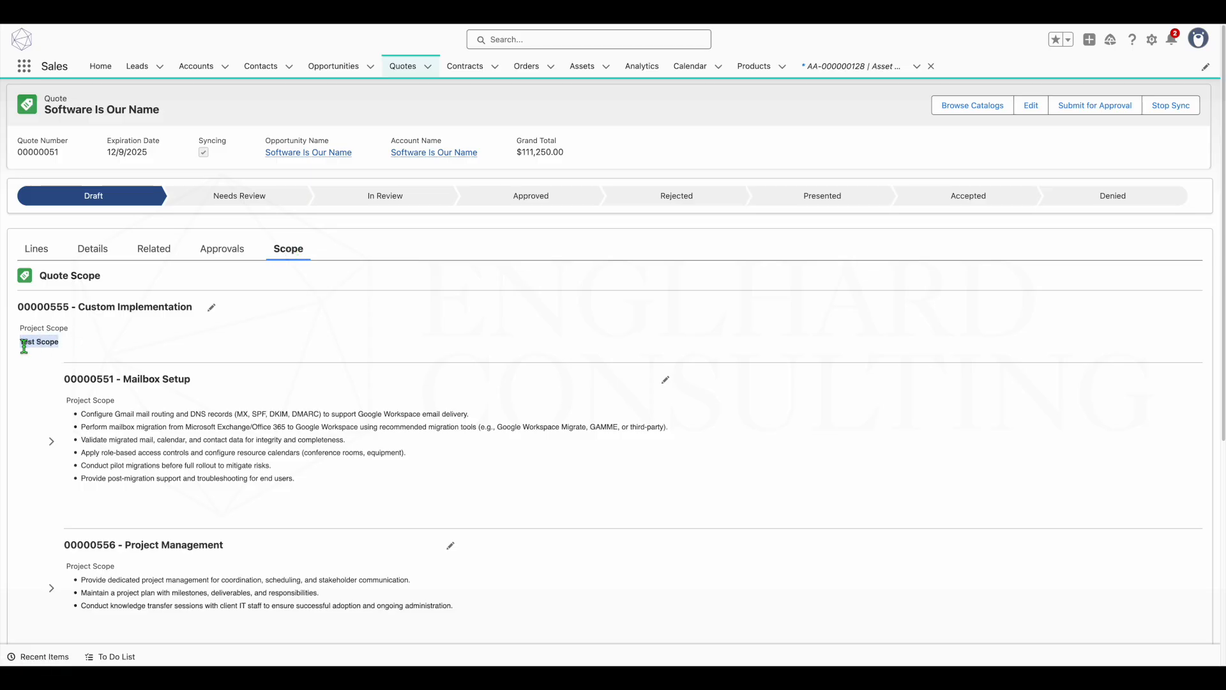
pyautogui.click(213, 309)
pyautogui.click(113, 383)
pyautogui.moveTo(113, 383); pyautogui.dragTo(9, 371)
pyautogui.write('Cons')
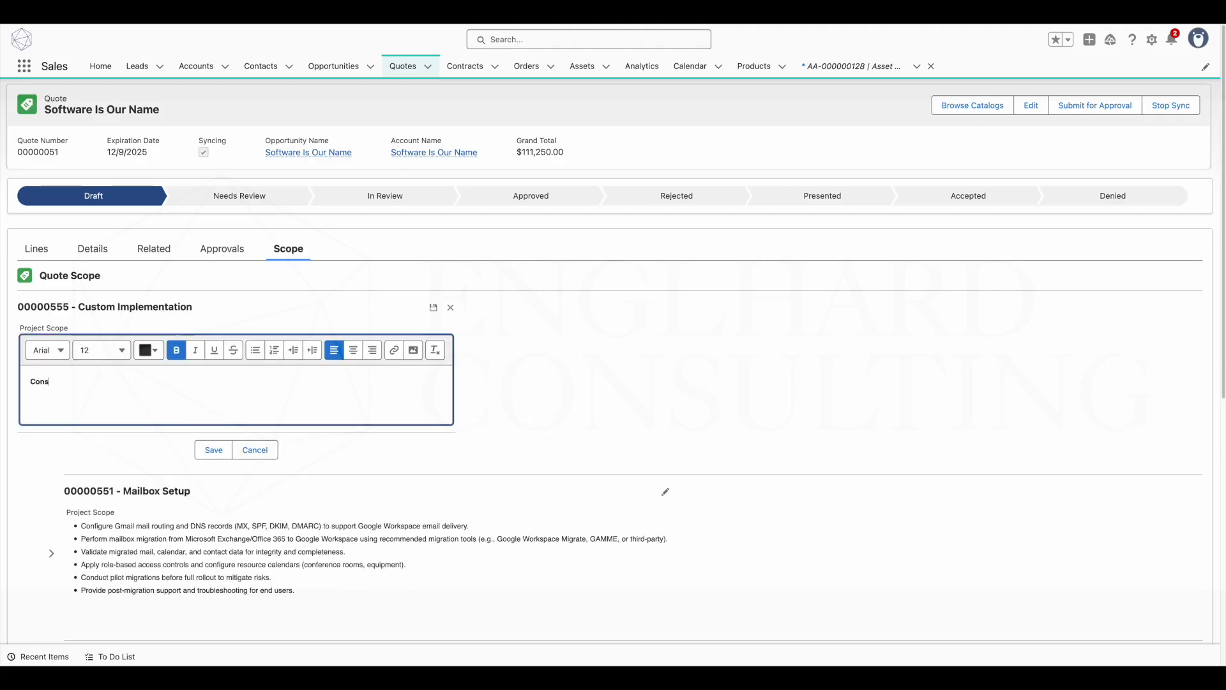
pyautogui.write('ultant will perform the following items:')
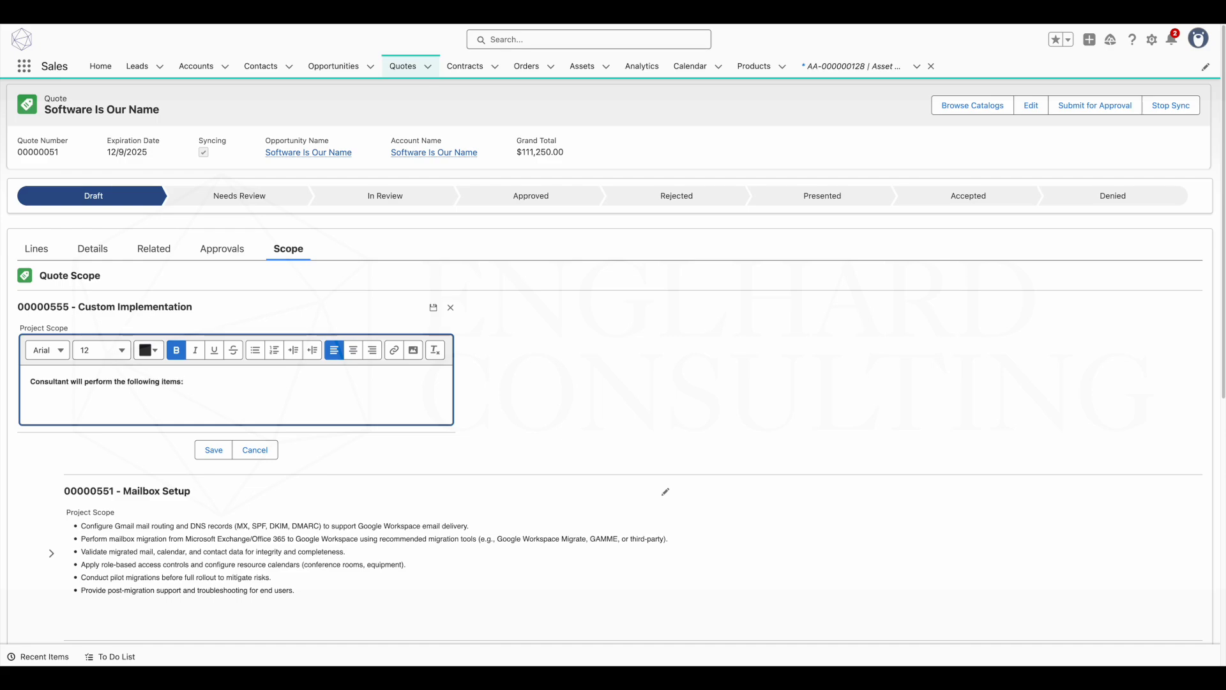
pyautogui.click(213, 451)
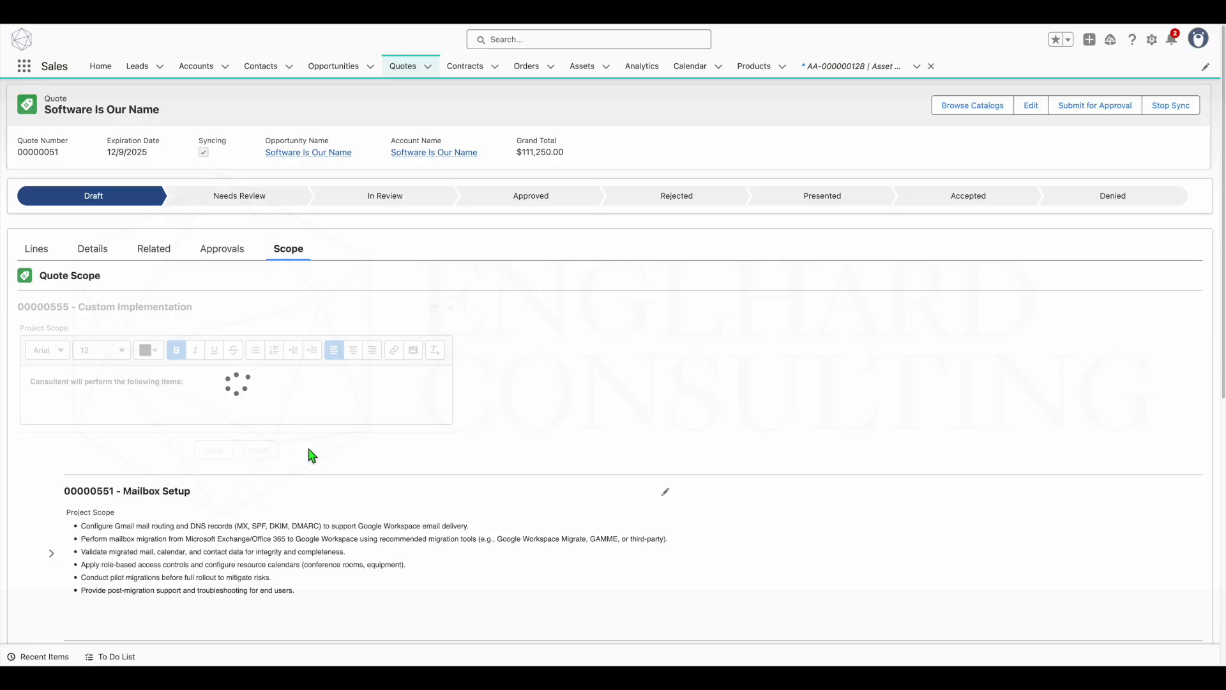
# - Check the Project Scope field on the Custom Implementation quote line item record, and return to the quote's scope
pyautogui.click(146, 250)
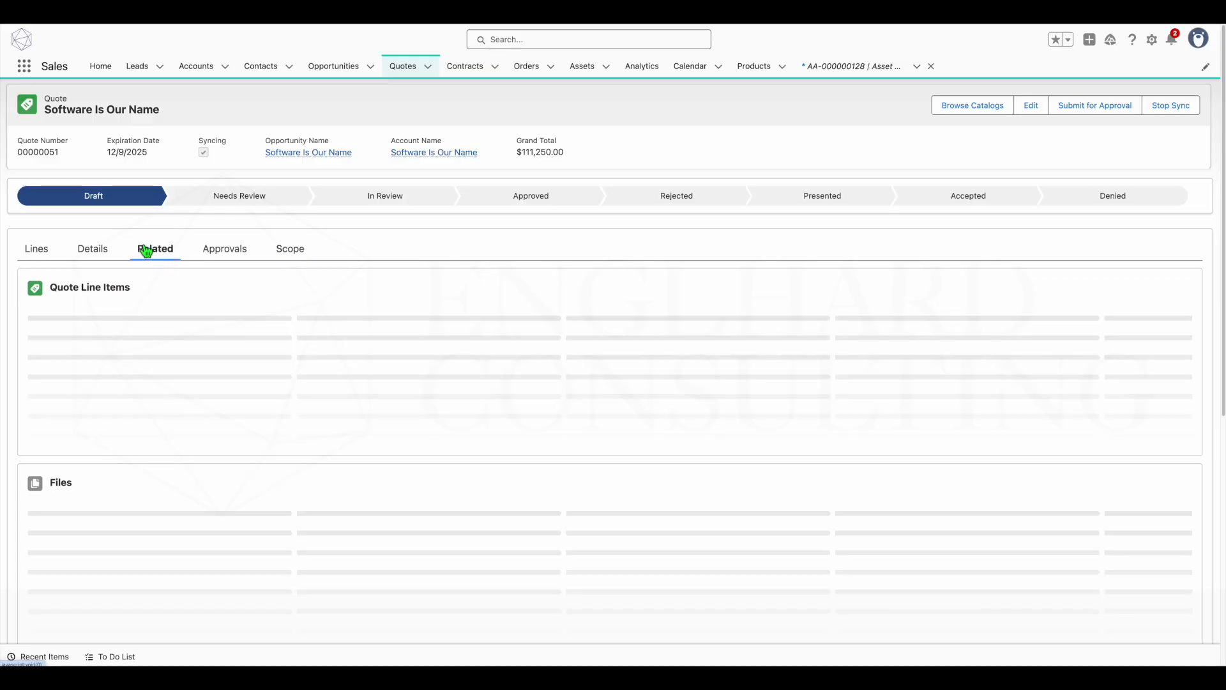
pyautogui.click(99, 291)
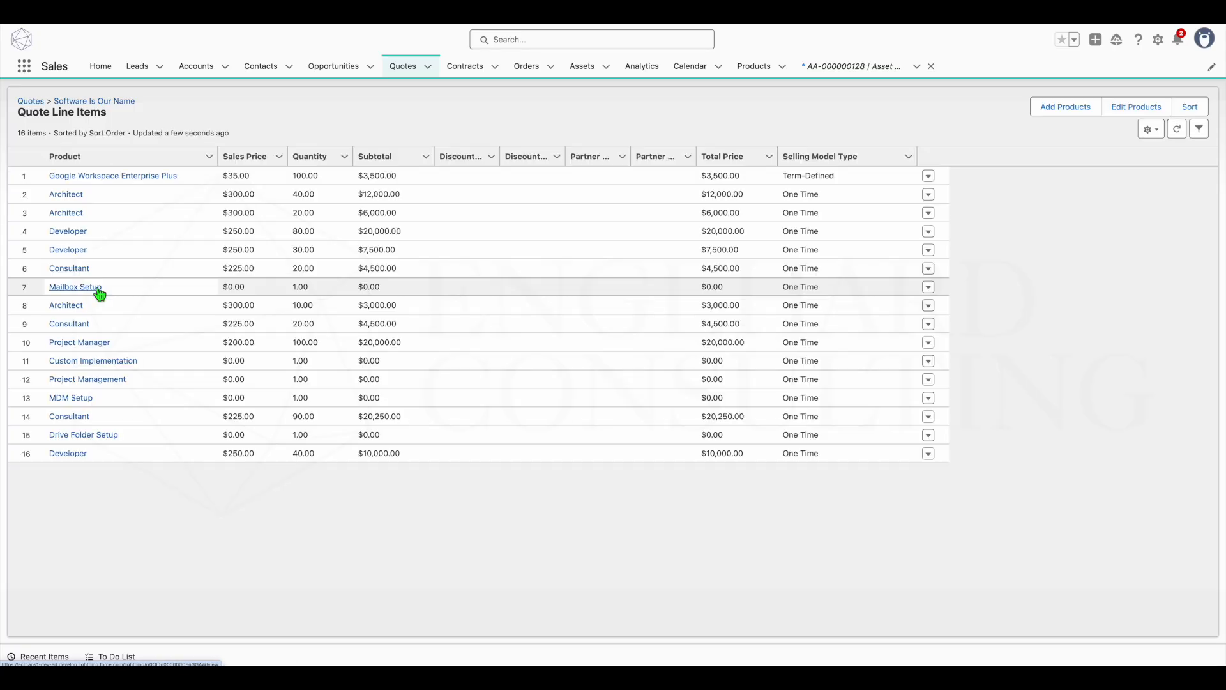
pyautogui.click(96, 359)
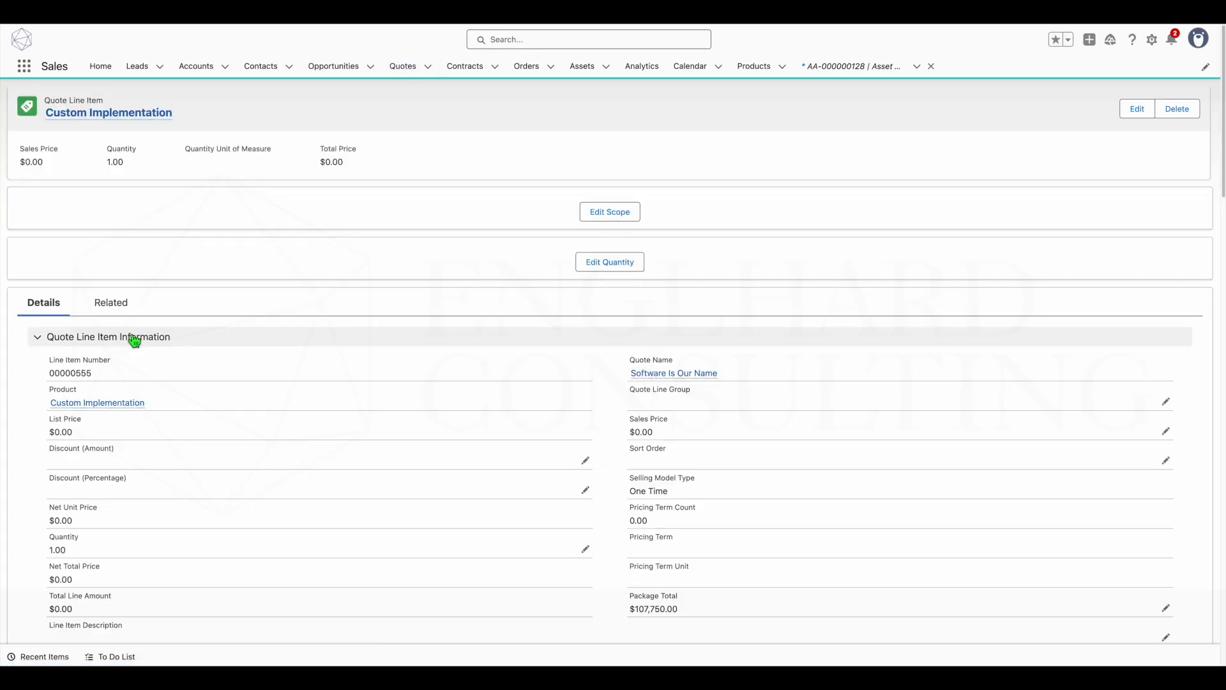
pyautogui.scroll(-5, 131, 339)
pyautogui.moveTo(51, 430); pyautogui.dragTo(235, 455)
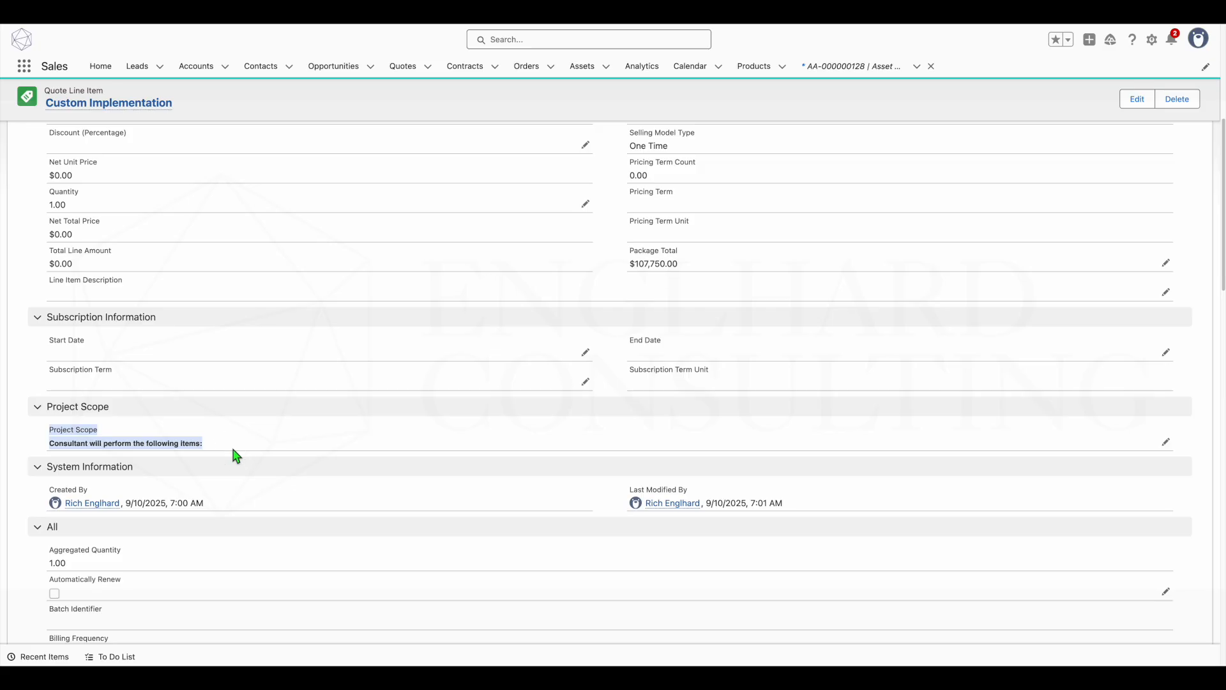
pyautogui.hotkey('alt', 'Left')
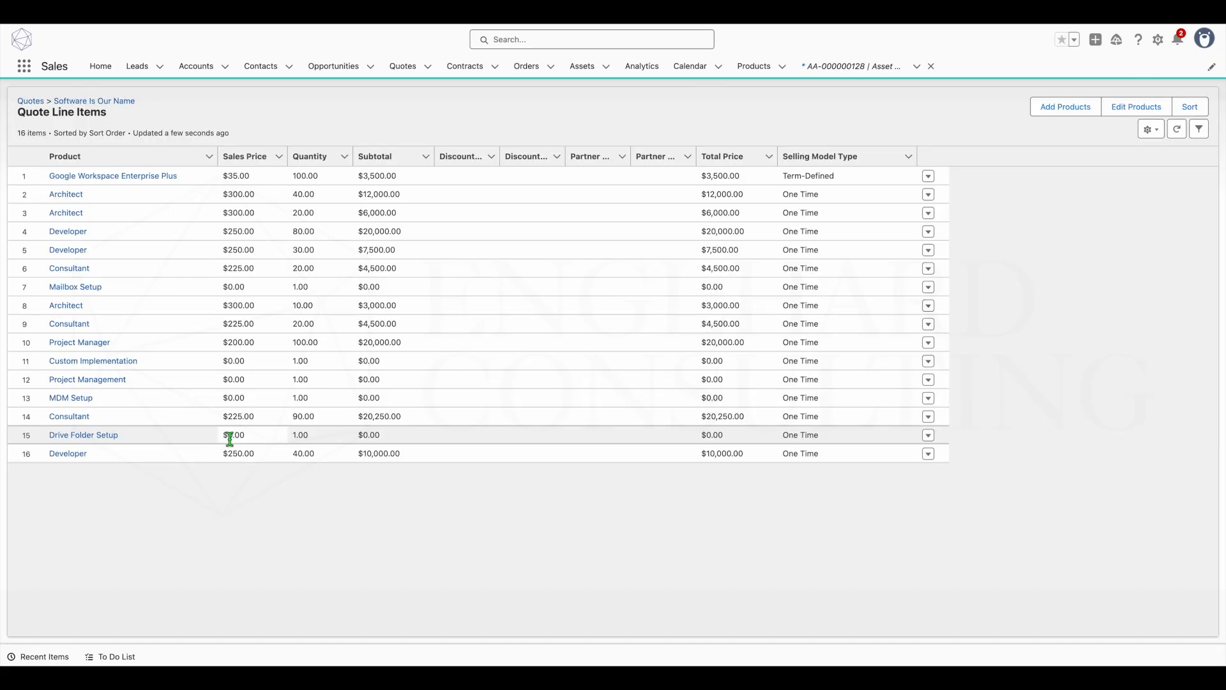
pyautogui.hotkey('alt', 'Left')
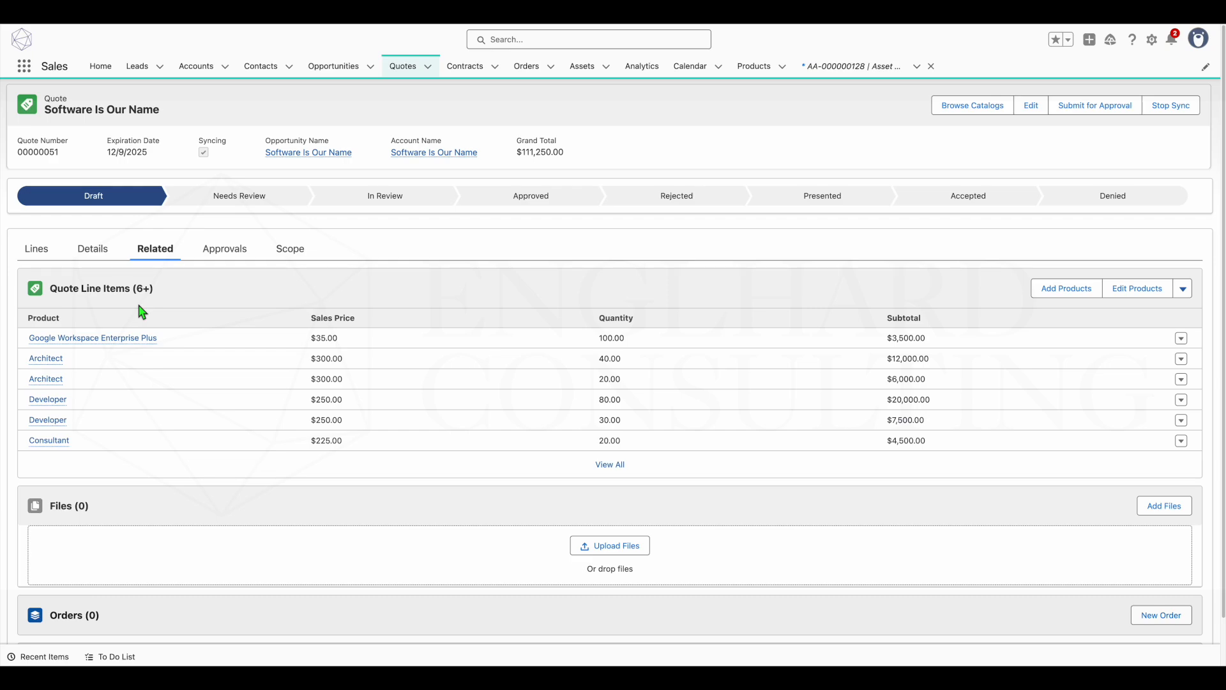
pyautogui.click(287, 250)
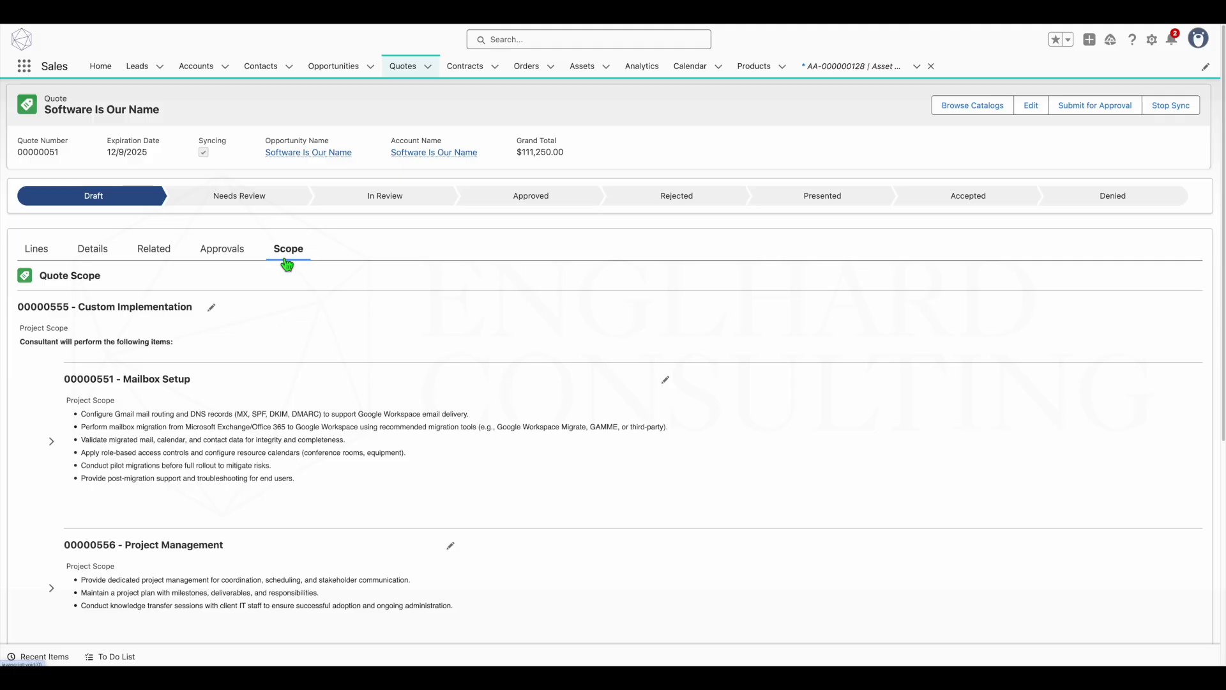
# - Submit the quote for approval with the submission comment "test"
pyautogui.click(1116, 111)
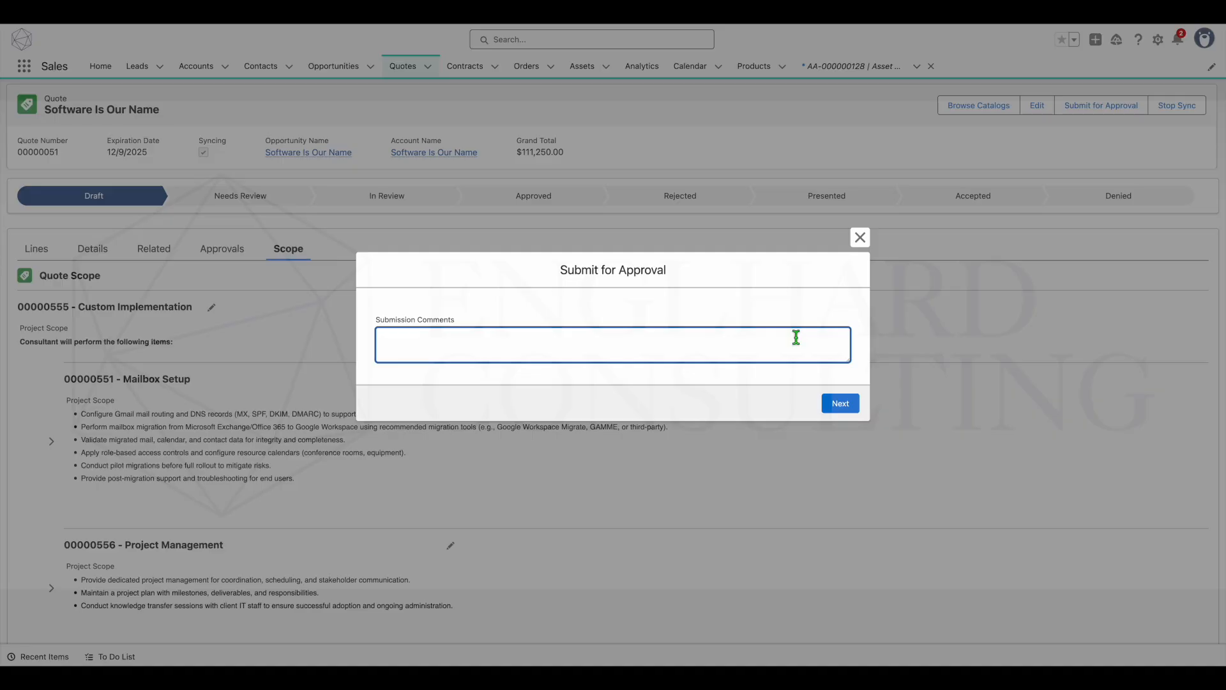
pyautogui.write('test')
pyautogui.click(841, 404)
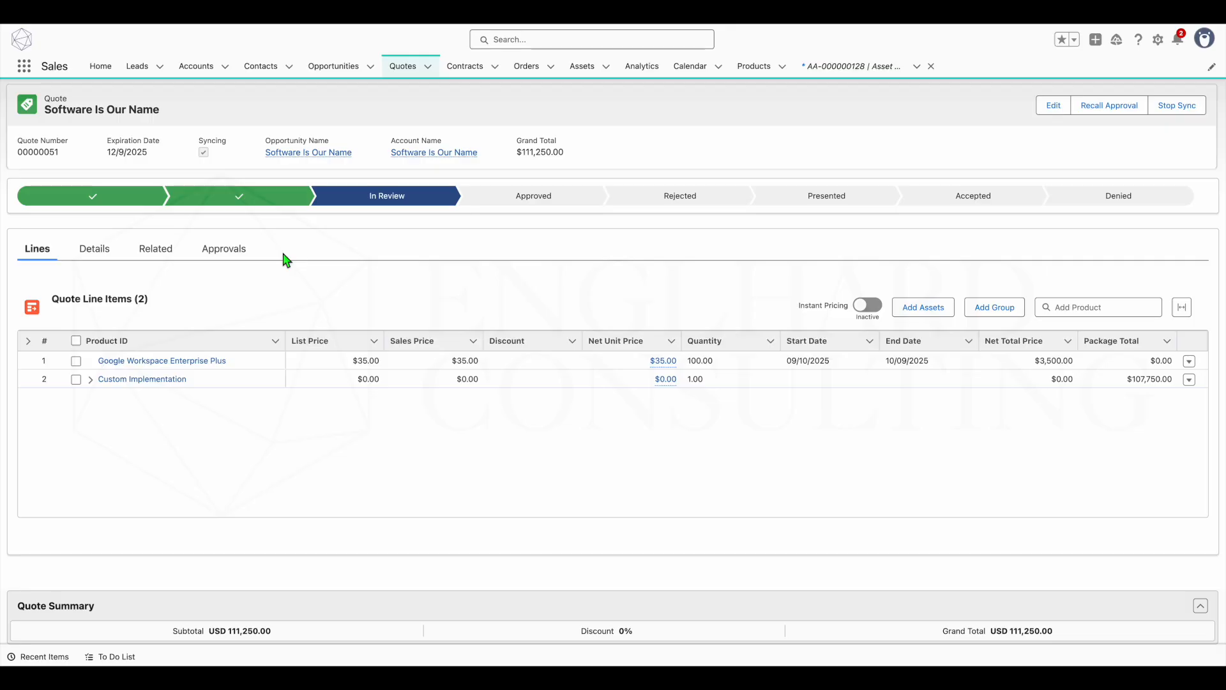
# - Examine the quote's pending approval stage and the assignee of its approval work item
pyautogui.click(233, 251)
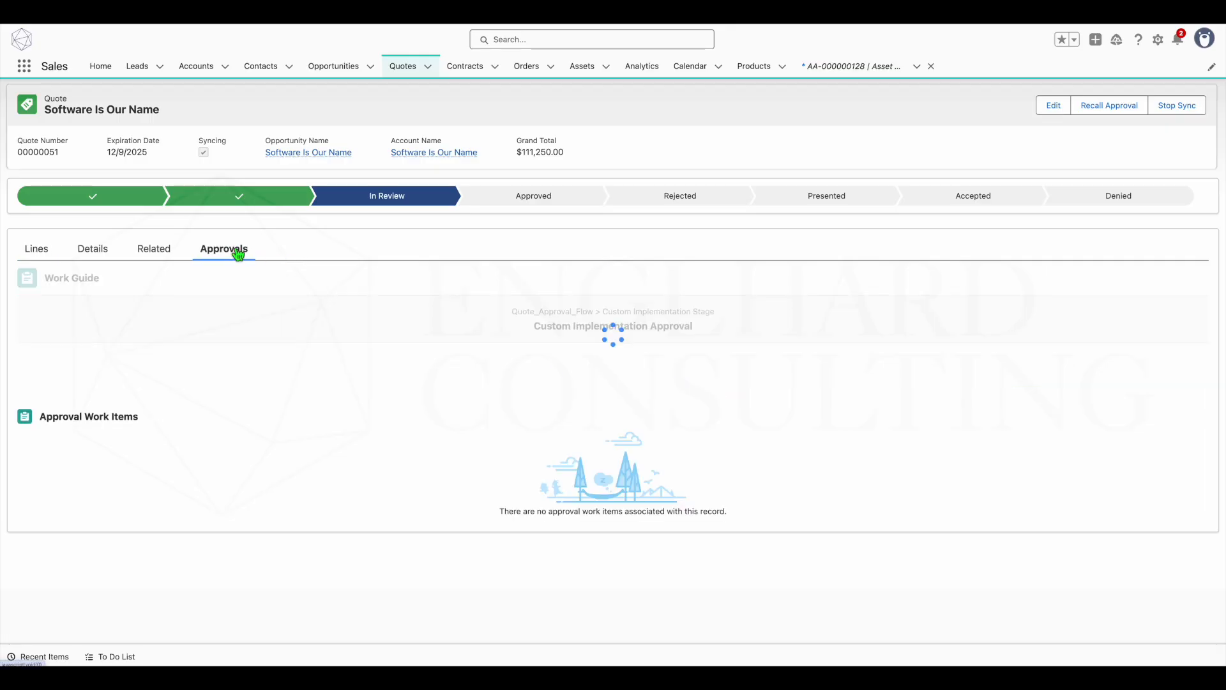
pyautogui.moveTo(529, 328); pyautogui.dragTo(708, 334)
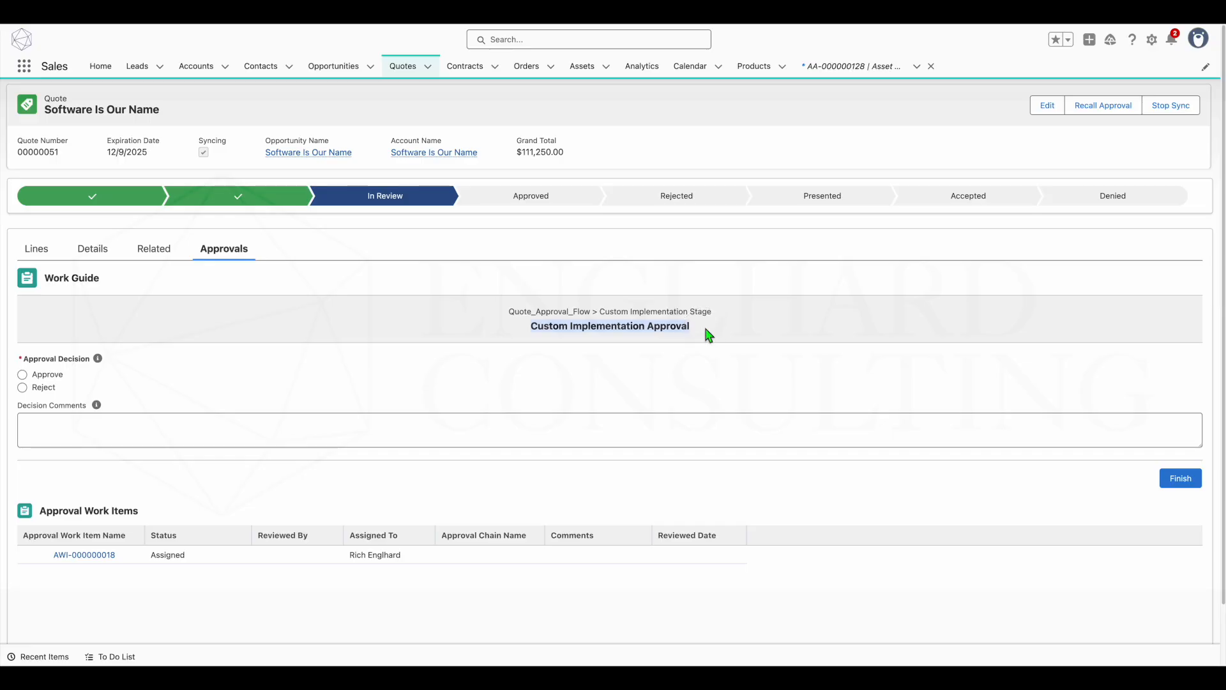
pyautogui.click(344, 556)
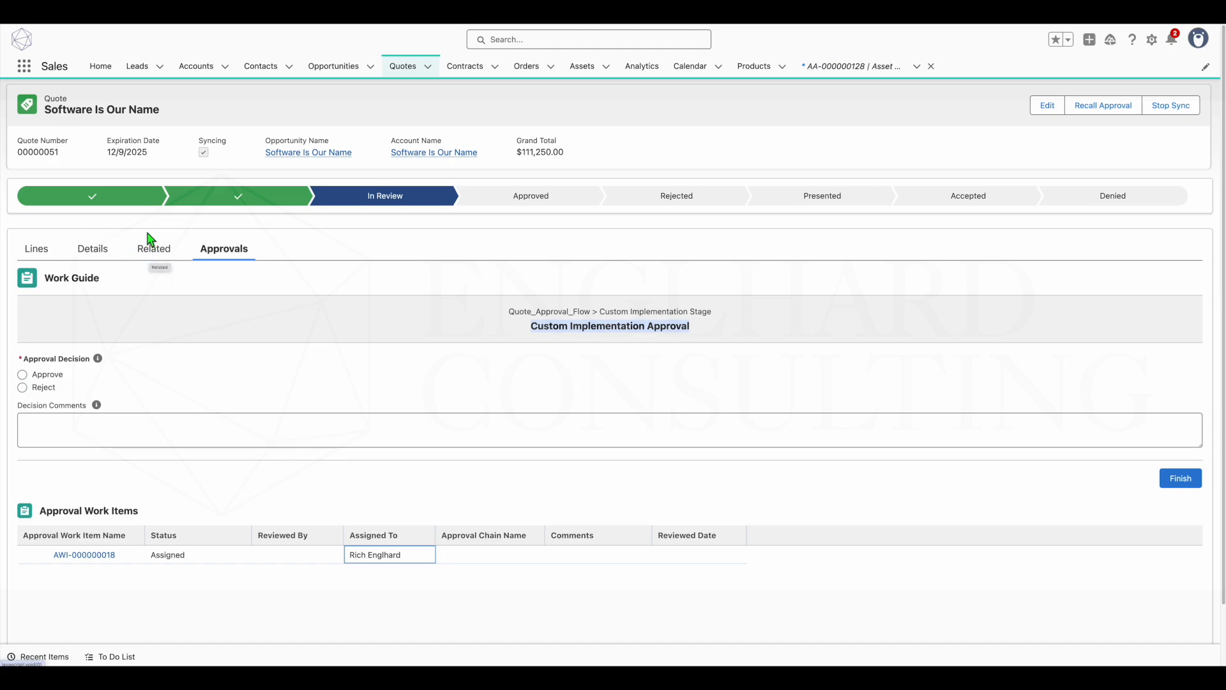
# - Review the submitted quote's Custom Implementation bundle lines and its related quote line items
pyautogui.click(38, 251)
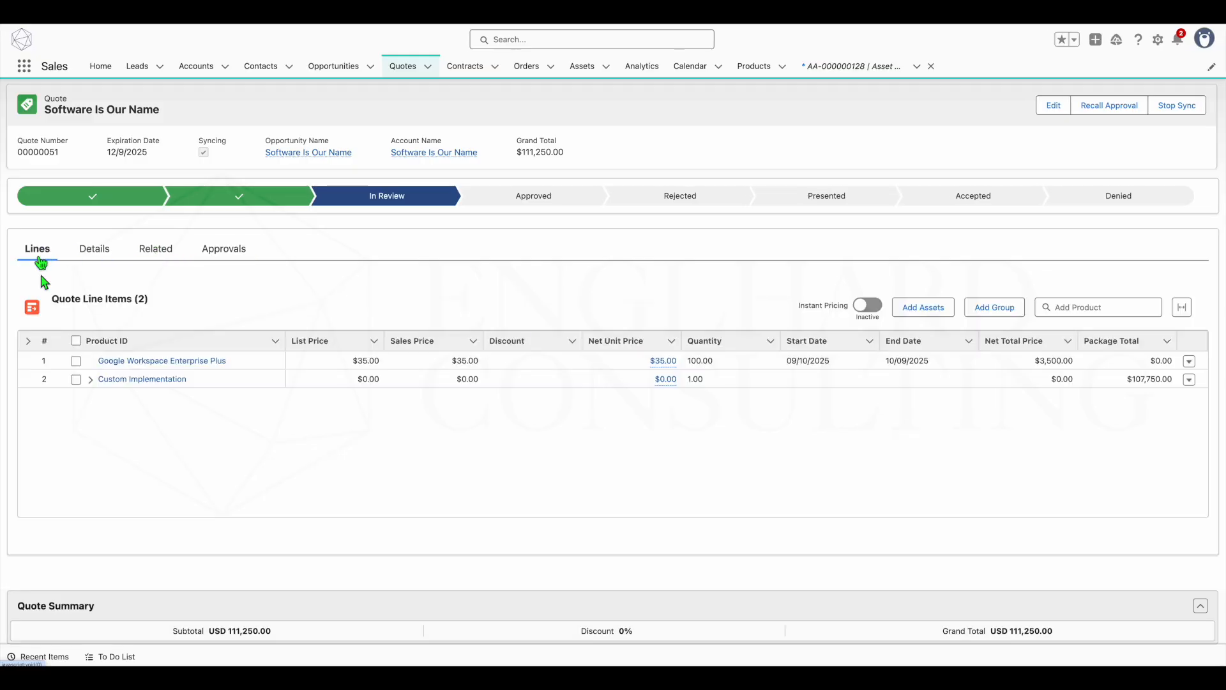
pyautogui.click(91, 380)
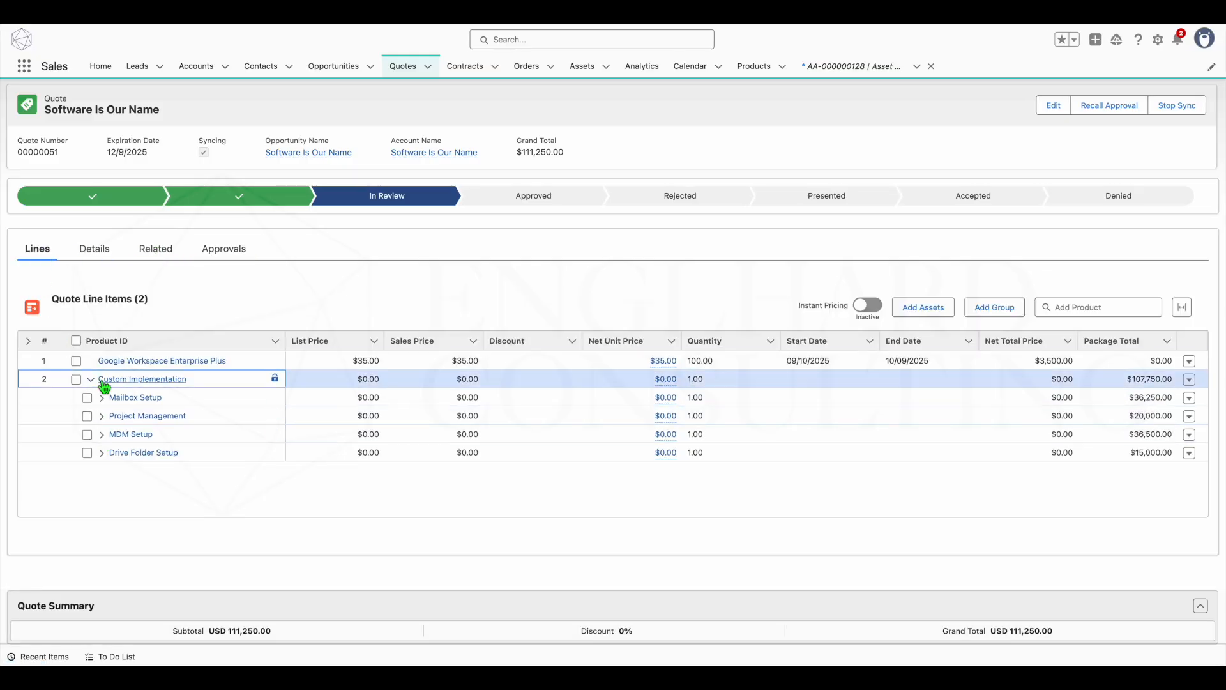
pyautogui.click(90, 380)
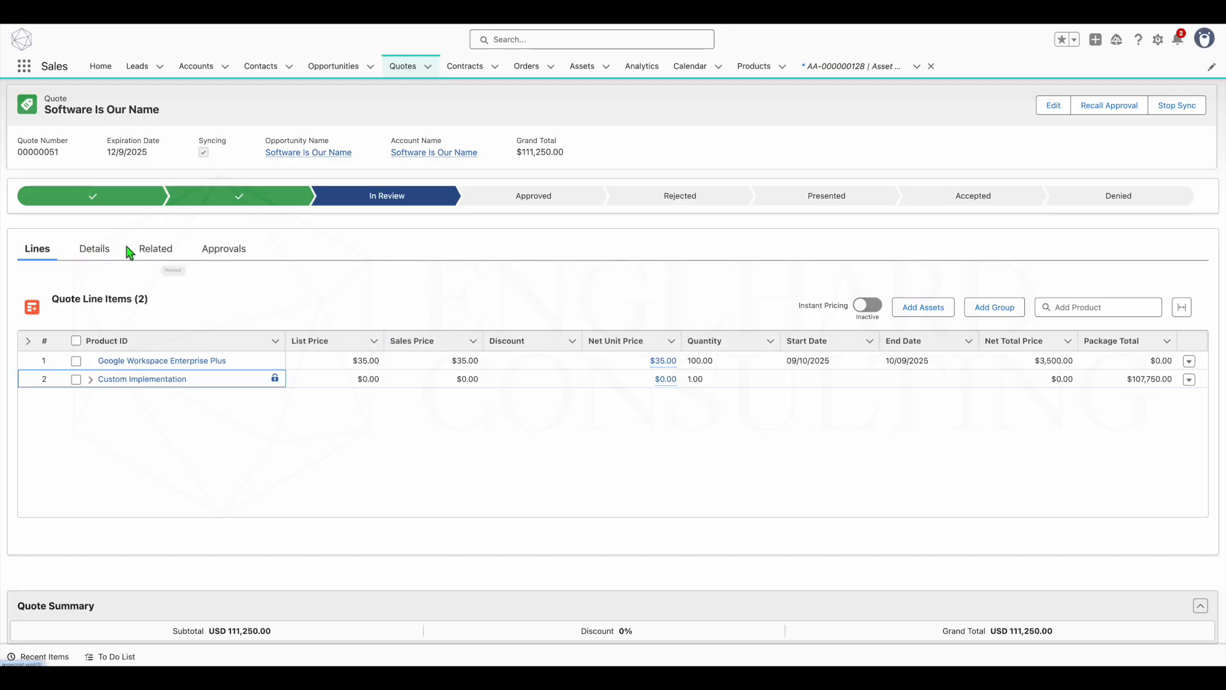
pyautogui.click(144, 252)
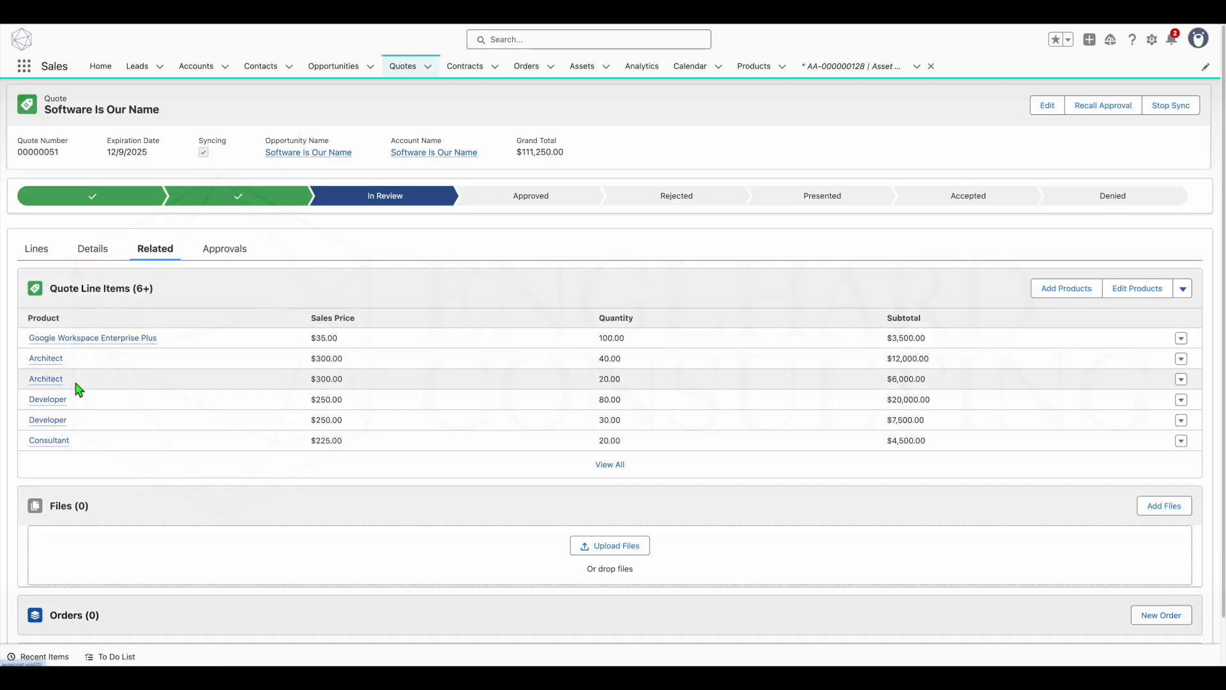
# - Approve the quote's Custom Implementation Approval work item without decision comments
pyautogui.click(224, 249)
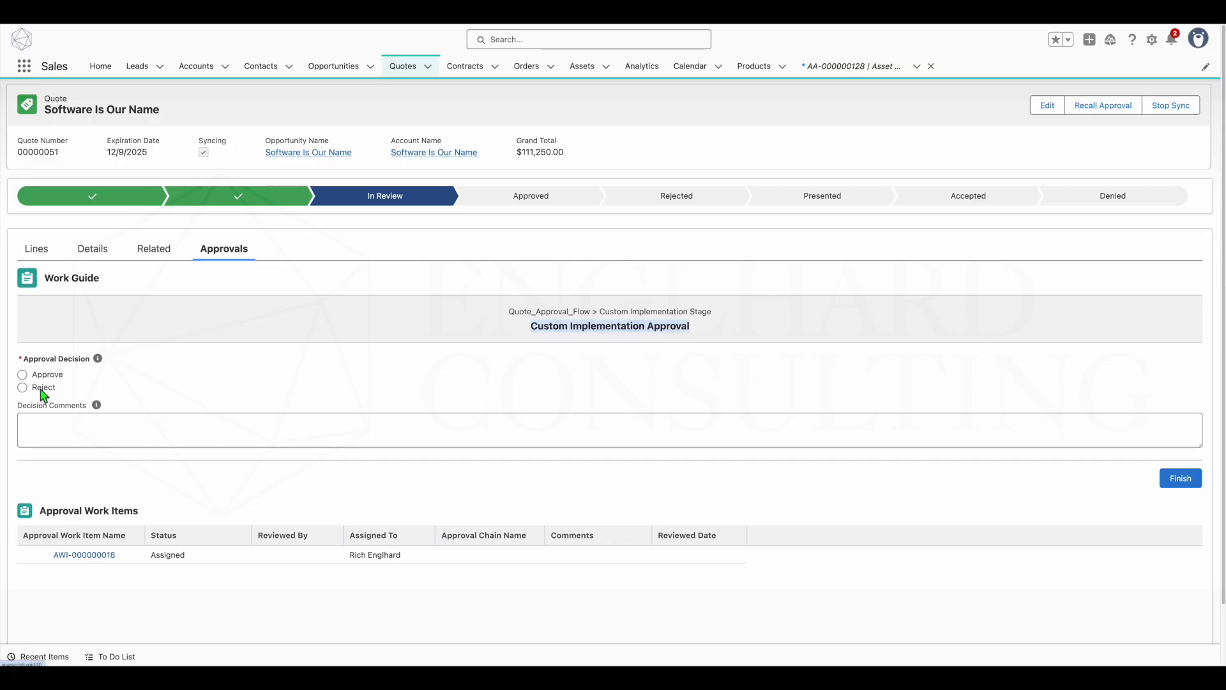
pyautogui.click(23, 376)
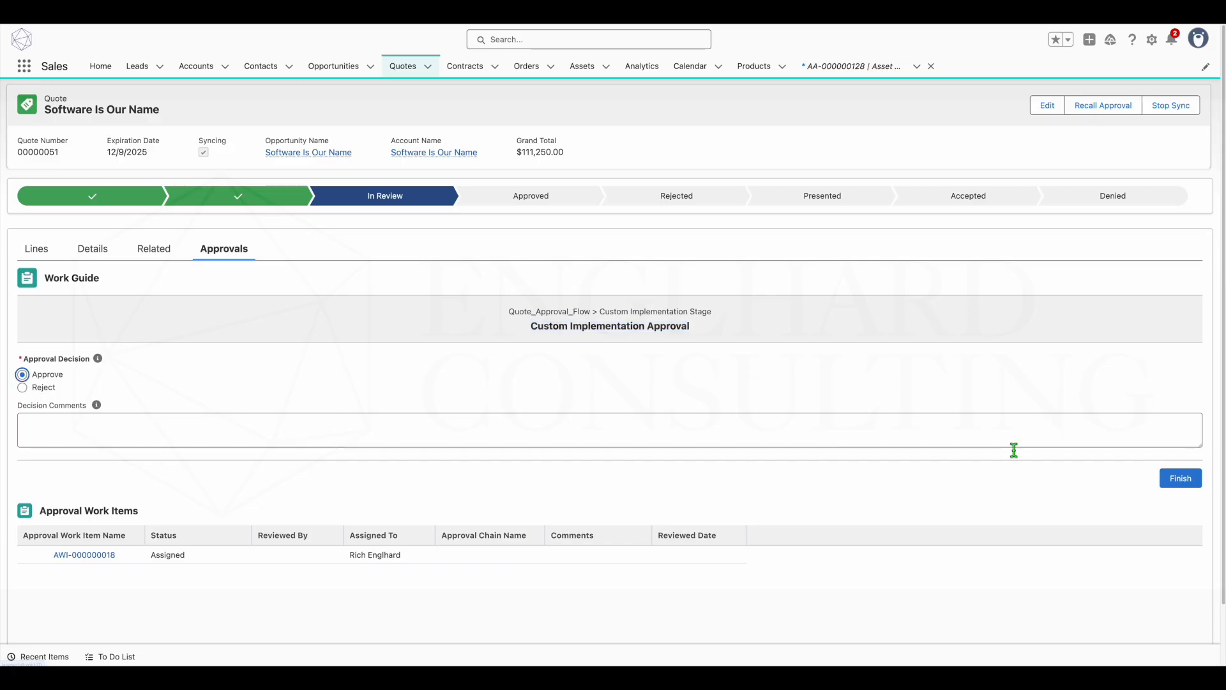
pyautogui.click(1187, 485)
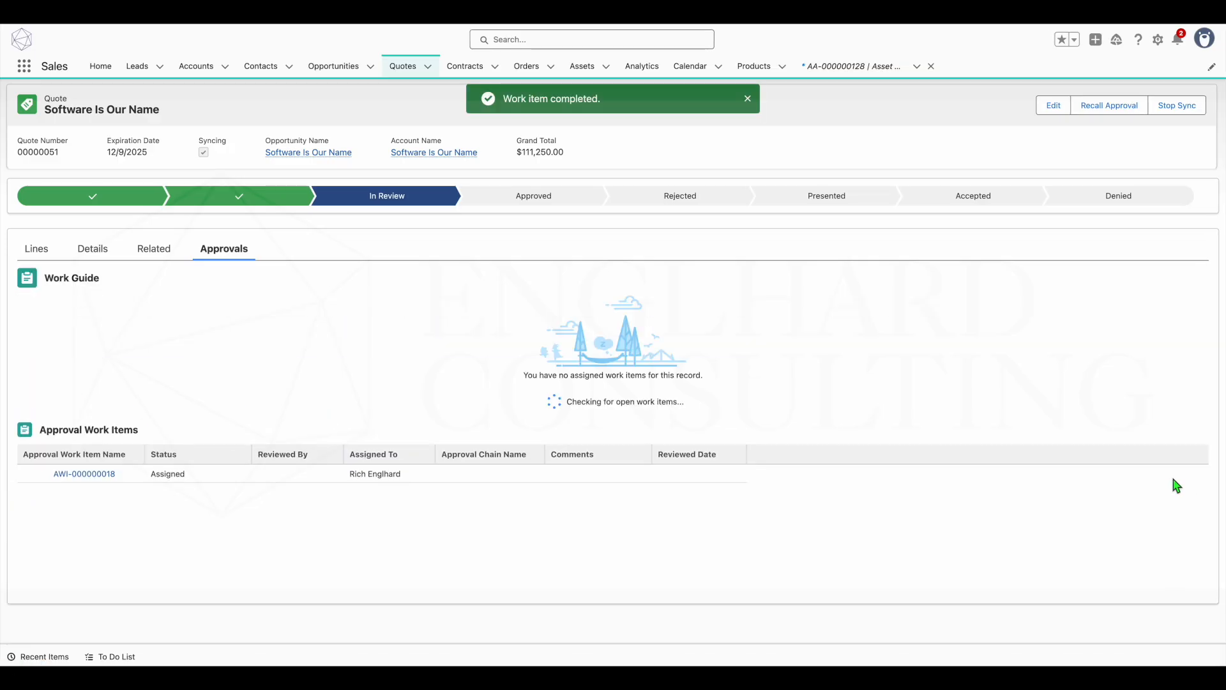
# - Approve the quote's Edited Scope Approval work item without decision comments and reload the quote record
pyautogui.click(36, 17)
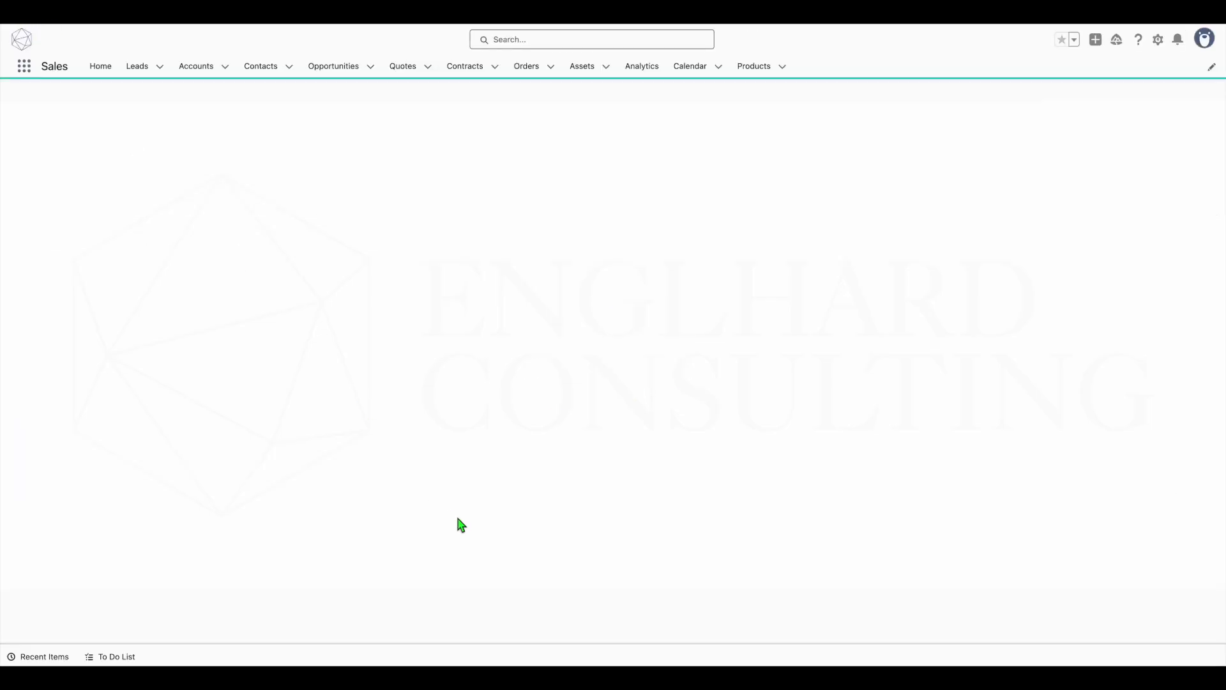
pyautogui.click(240, 251)
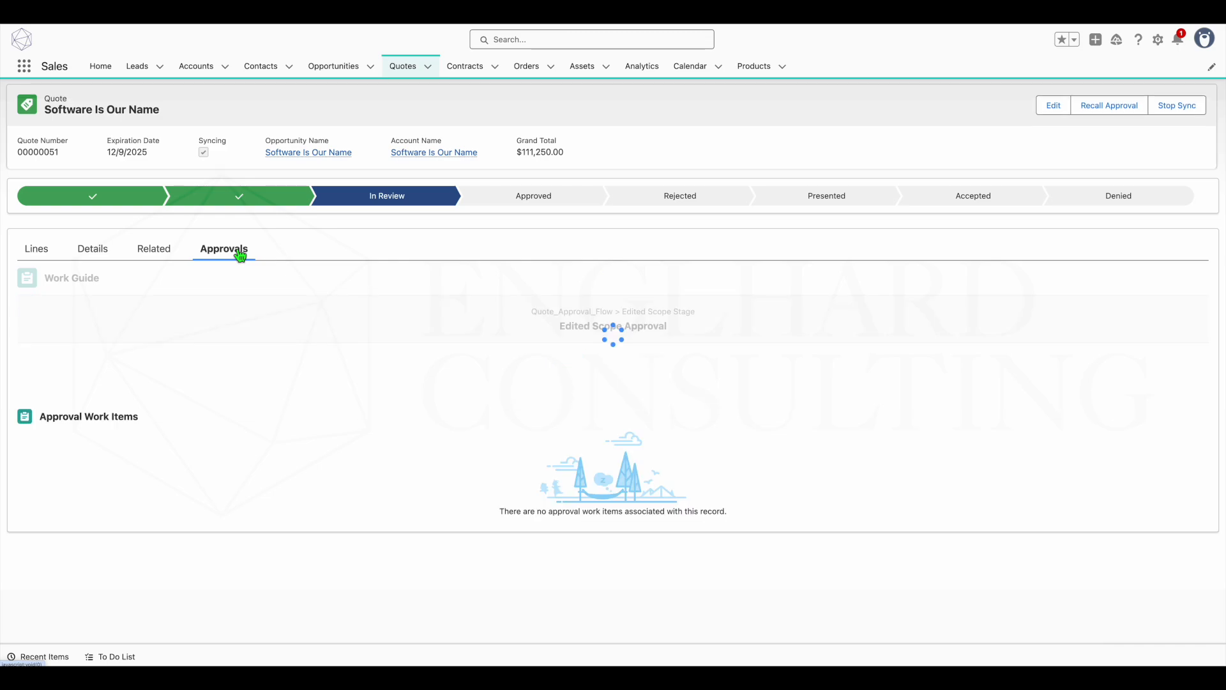
pyautogui.moveTo(670, 327); pyautogui.dragTo(550, 329)
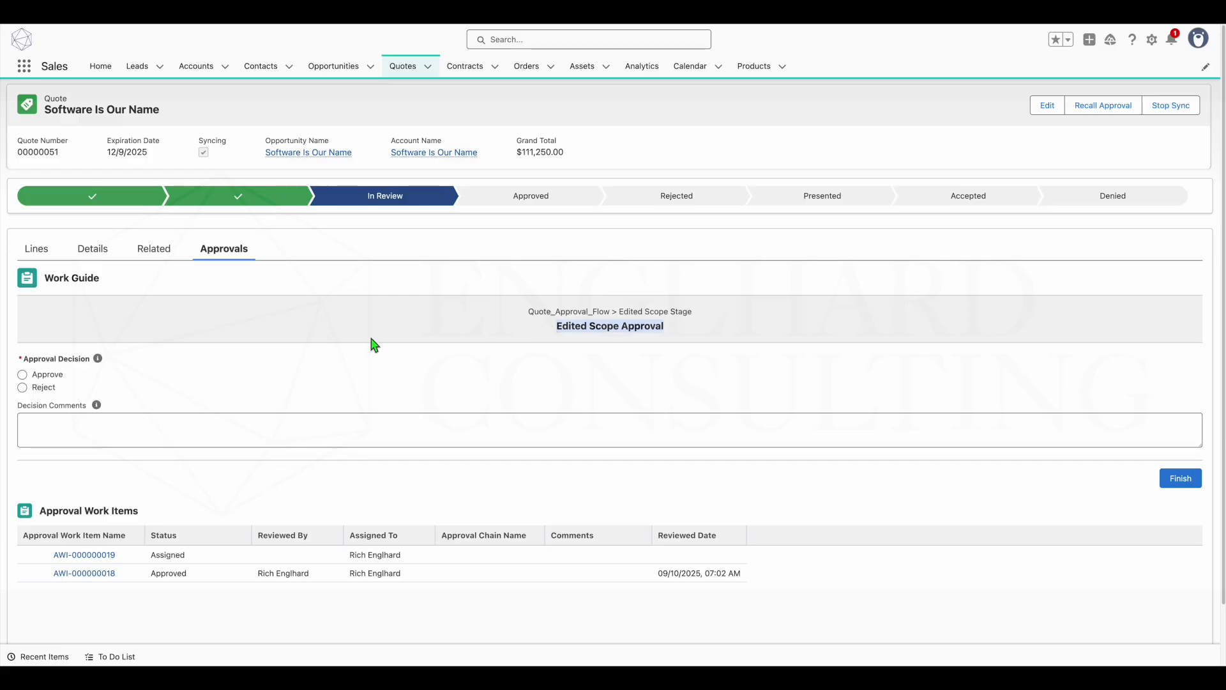
pyautogui.click(23, 375)
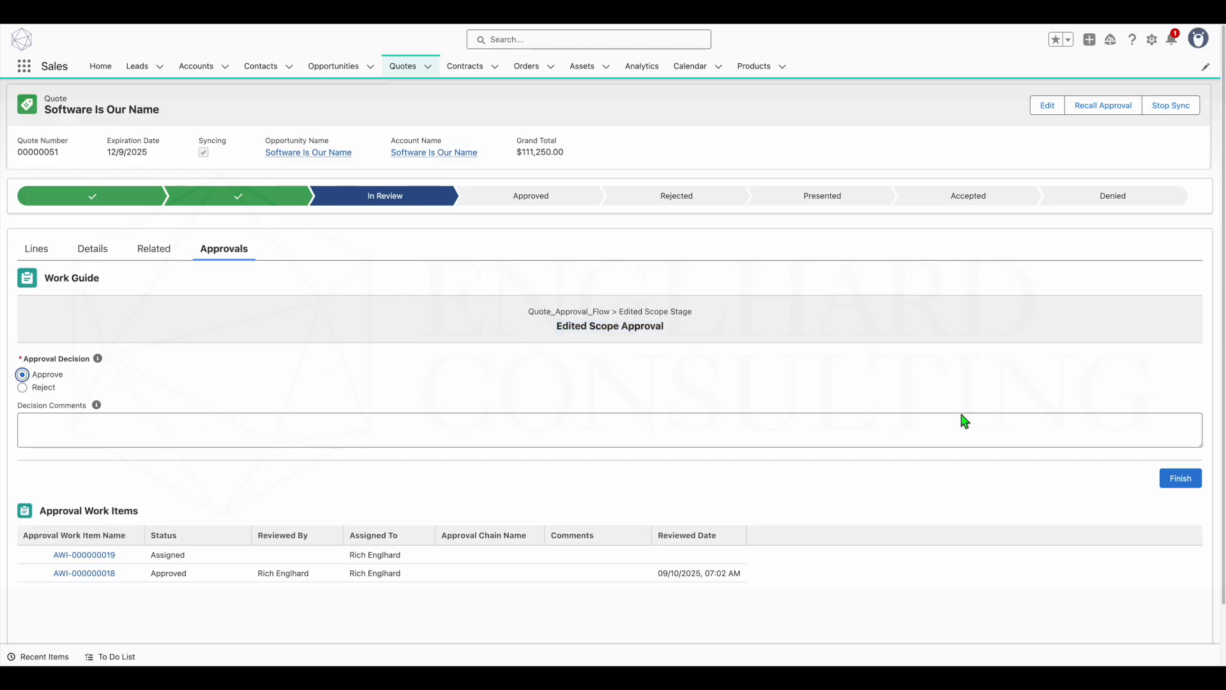
pyautogui.click(1187, 485)
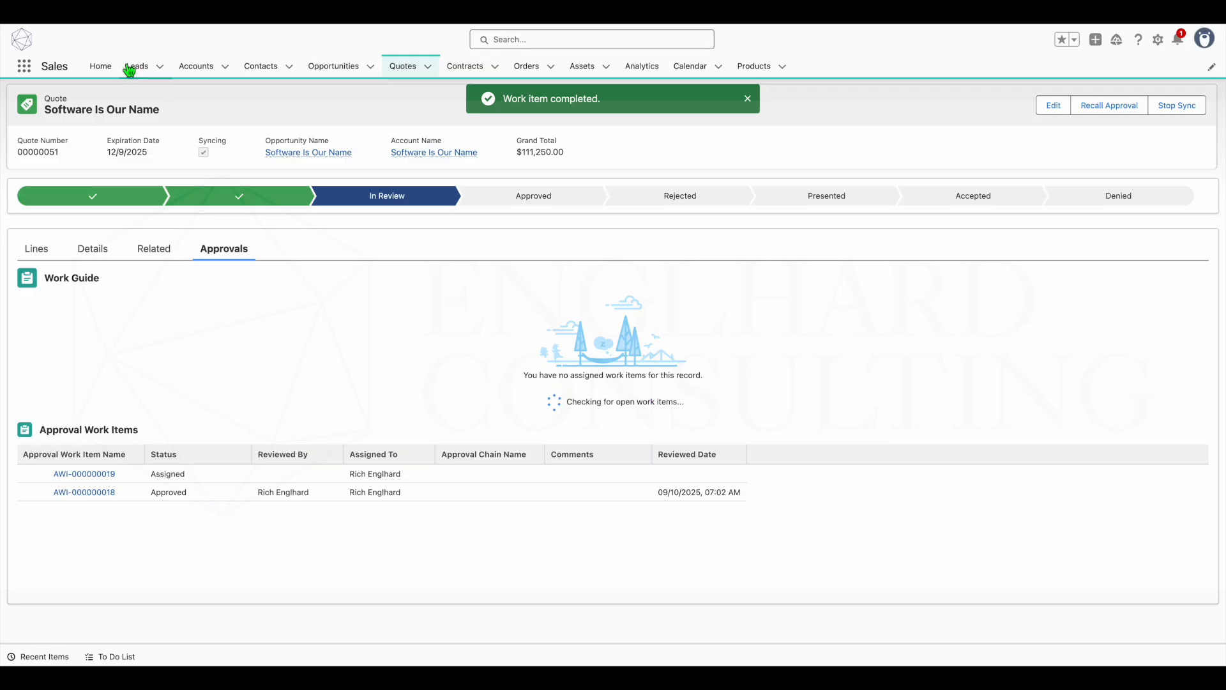
pyautogui.click(43, 23)
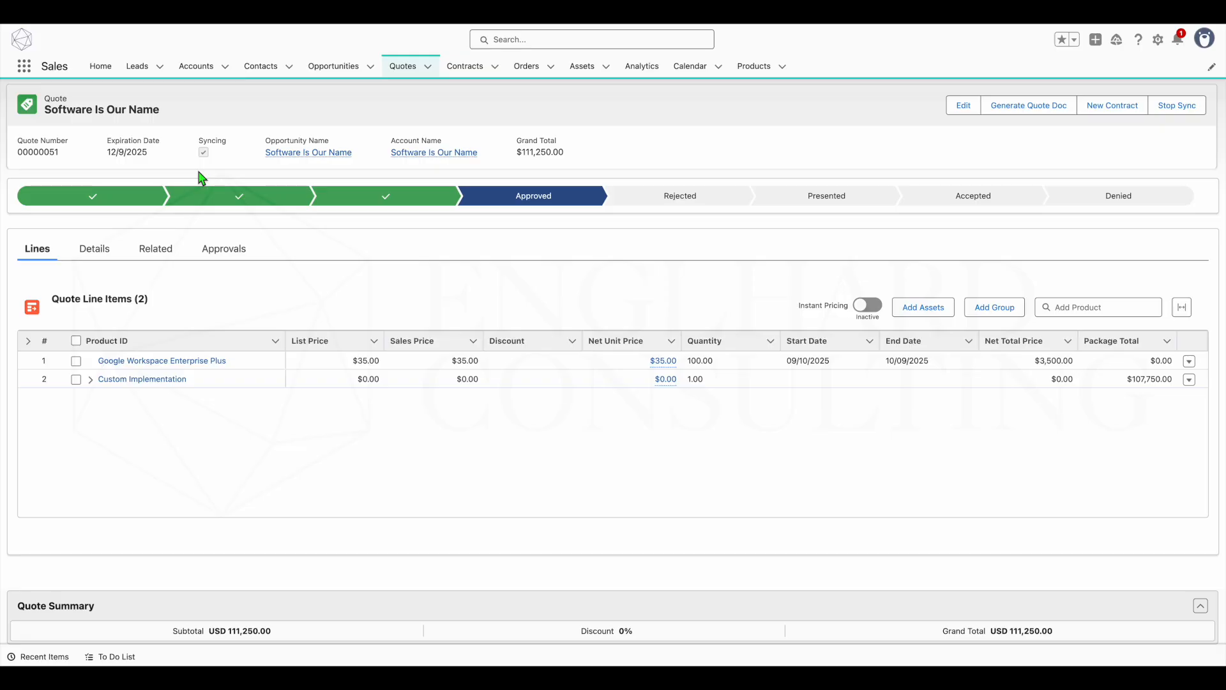
# - Generate the quote document and check the Google Workspace Enterprise Plus line's price, start date and end date in the PDF preview
pyautogui.click(1007, 109)
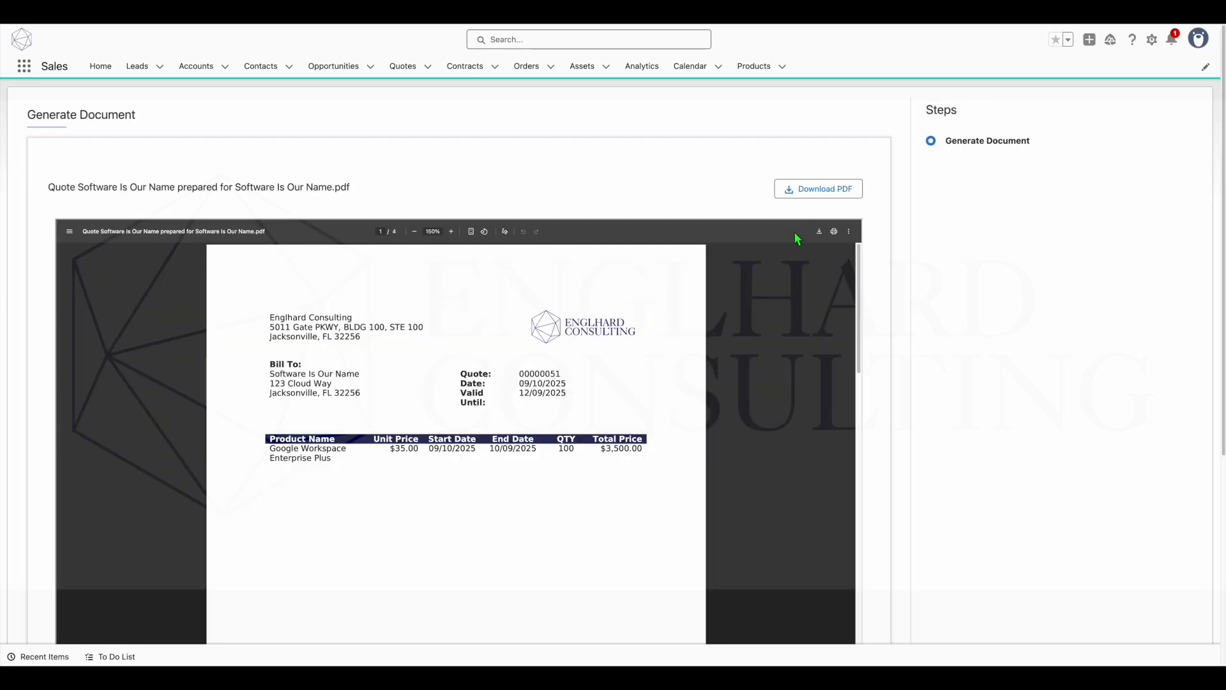
pyautogui.scroll(-1, 628, 274)
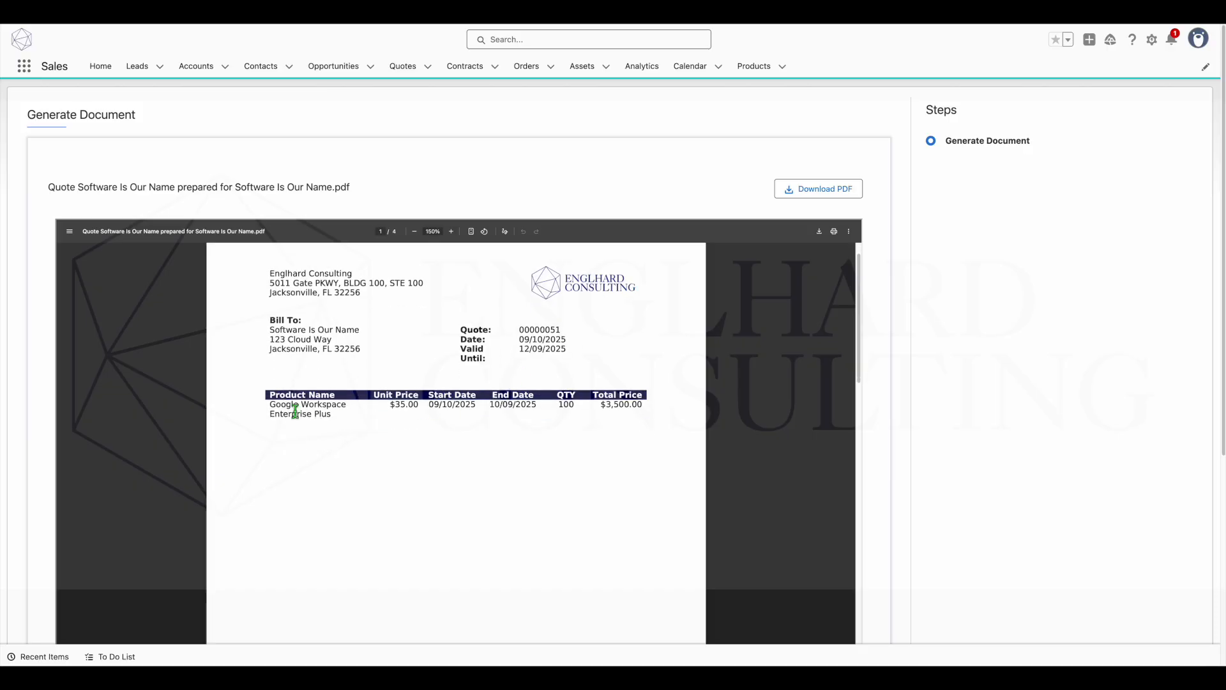
pyautogui.moveTo(299, 398); pyautogui.dragTo(398, 406)
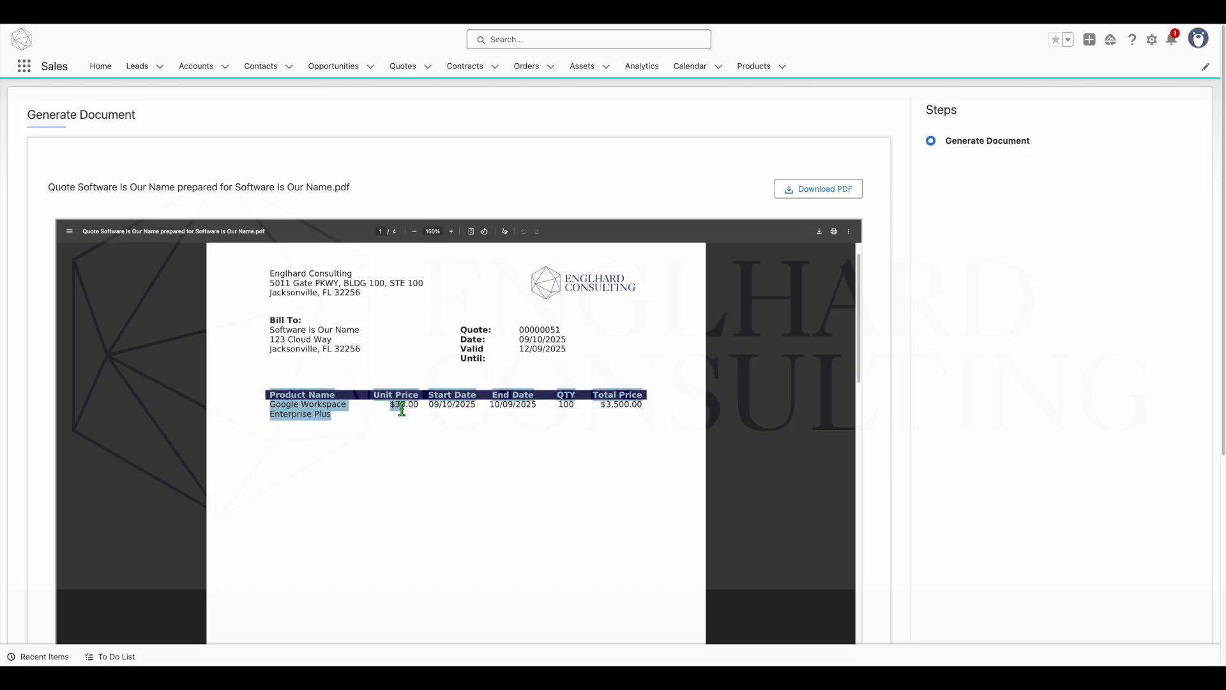
pyautogui.click(401, 409)
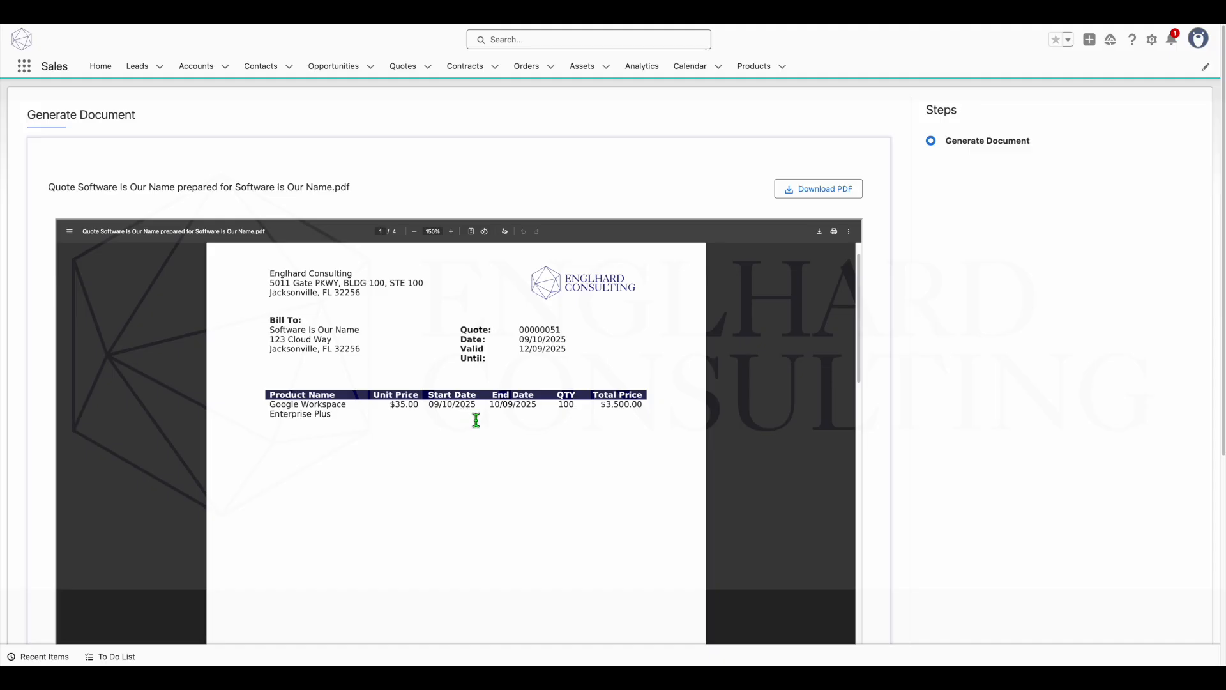
pyautogui.moveTo(431, 409); pyautogui.dragTo(543, 412)
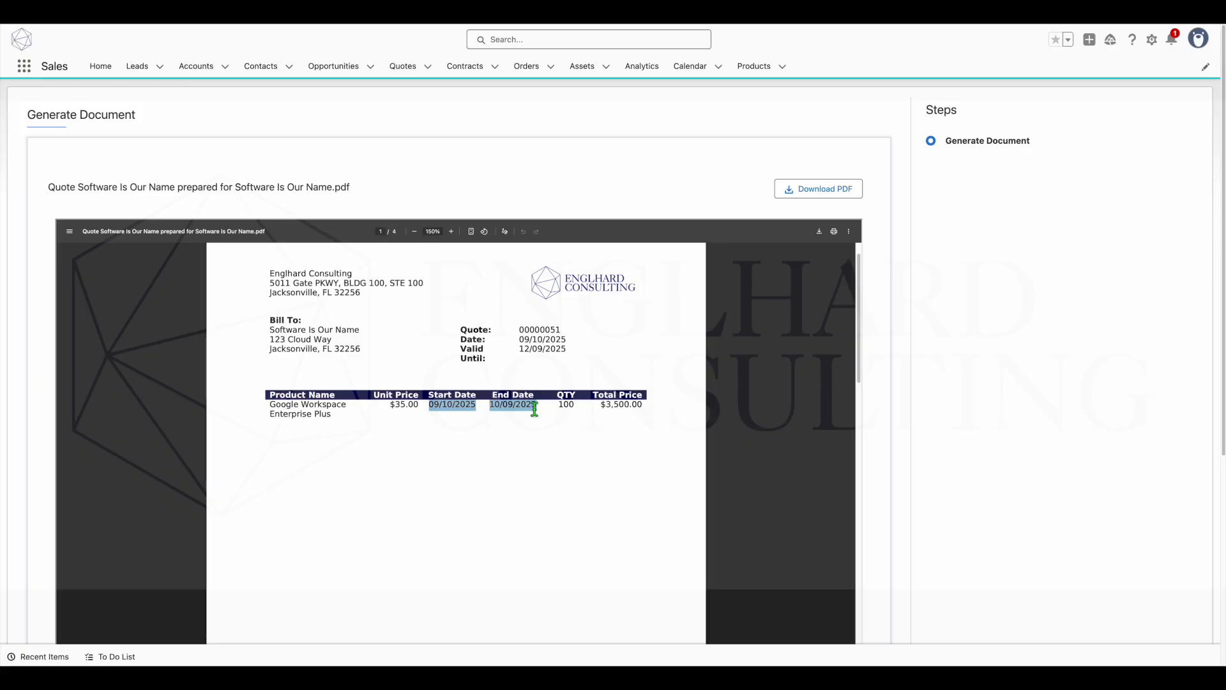
# - Review the statement of work's introduction, project name, number of users to be trained and Mailbox Setup scope in the generated PDF
pyautogui.scroll(-10, 510, 412)
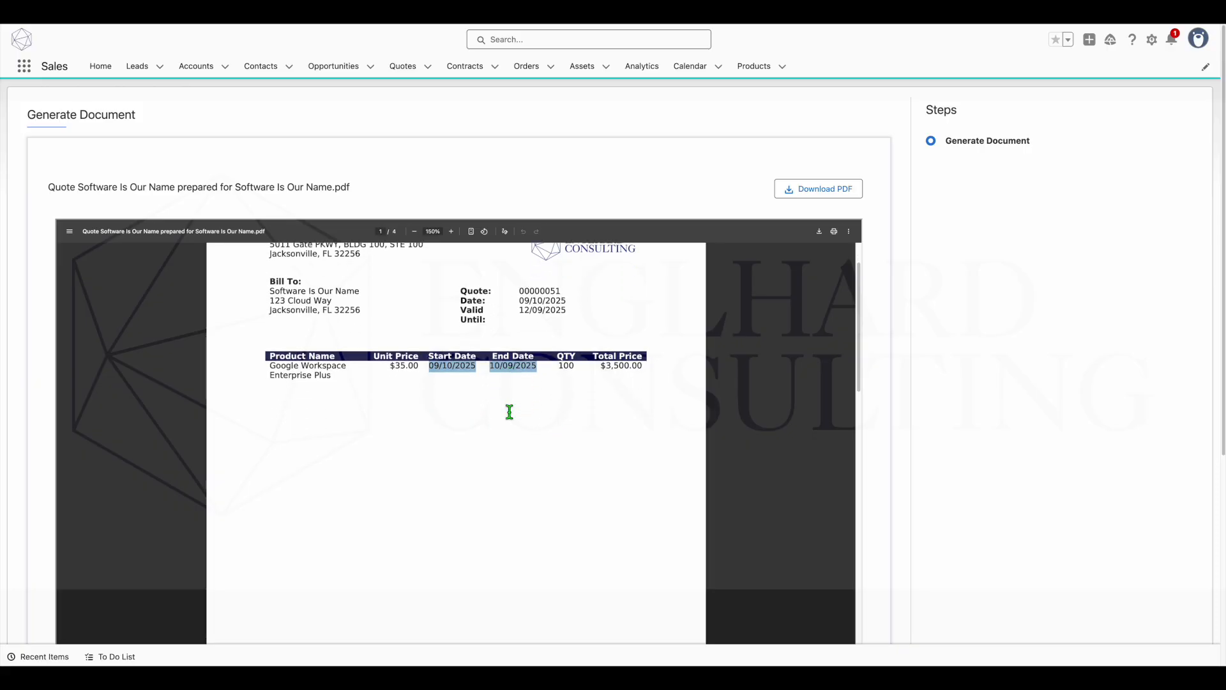
pyautogui.scroll(-3, 510, 412)
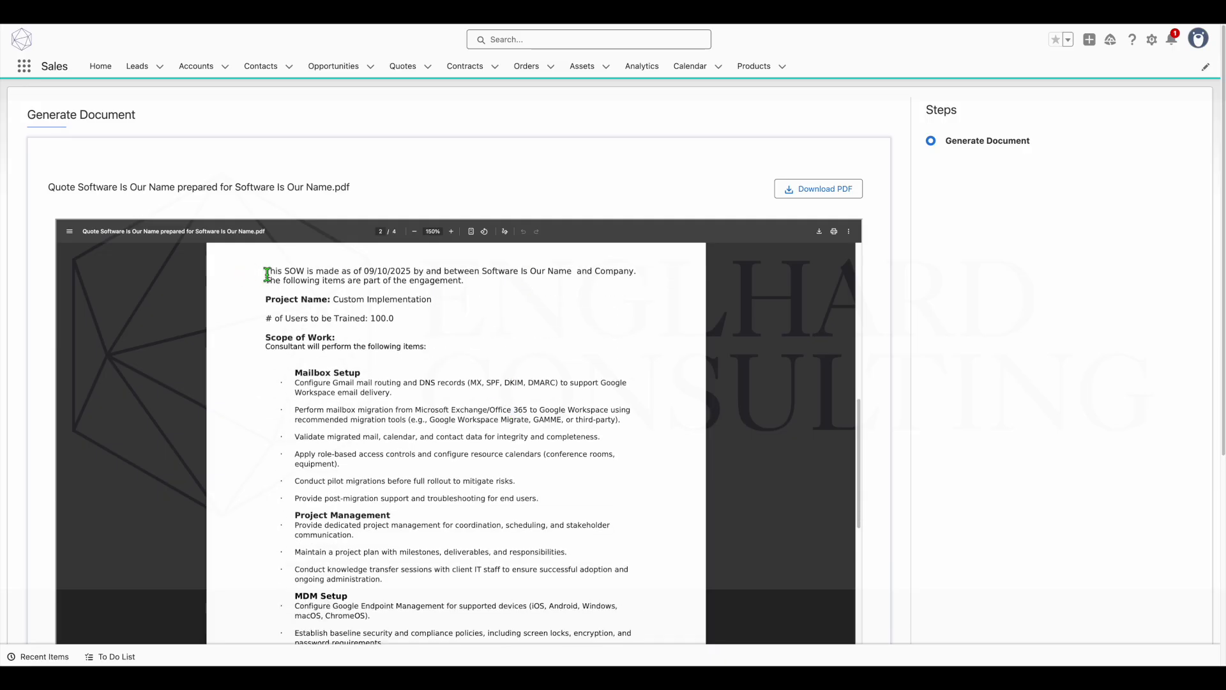
pyautogui.moveTo(267, 274); pyautogui.dragTo(525, 285)
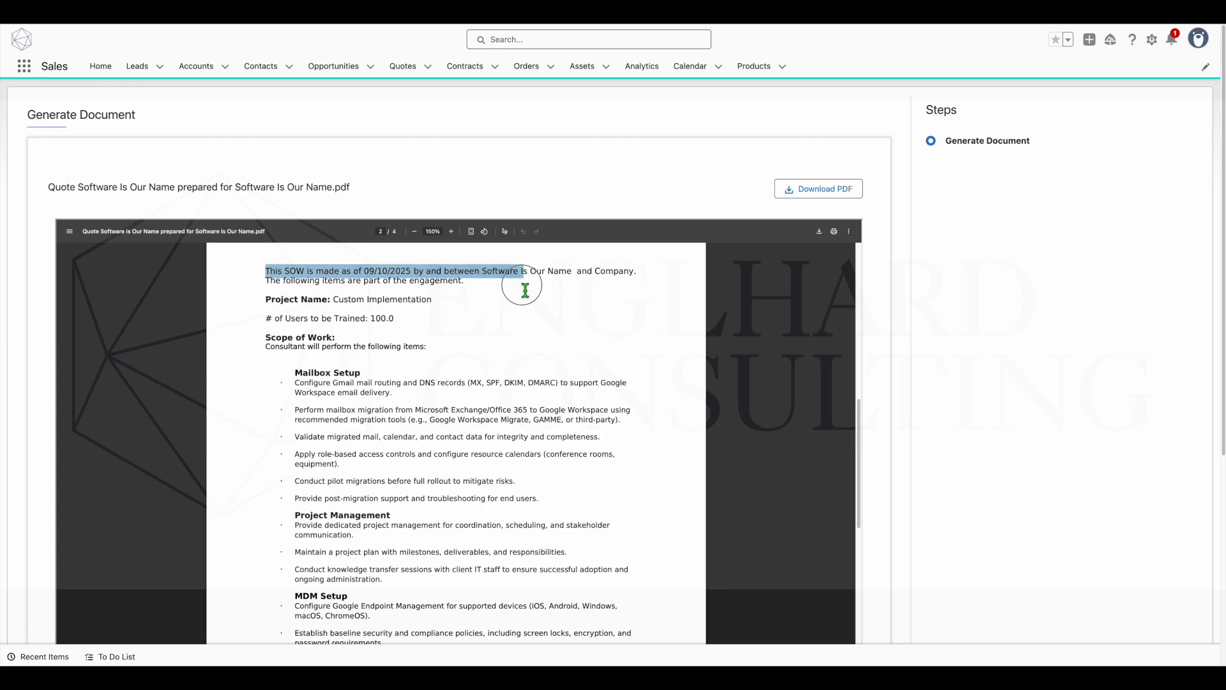
pyautogui.doubleClick(613, 273)
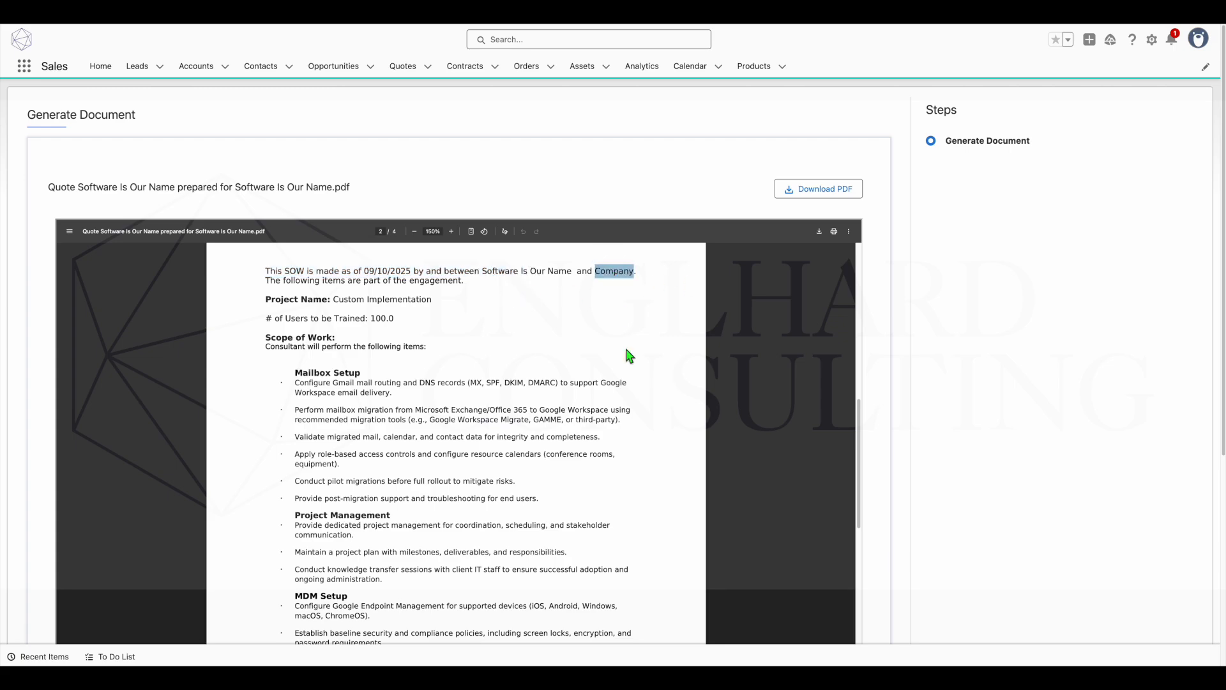
pyautogui.moveTo(266, 300); pyautogui.dragTo(441, 301)
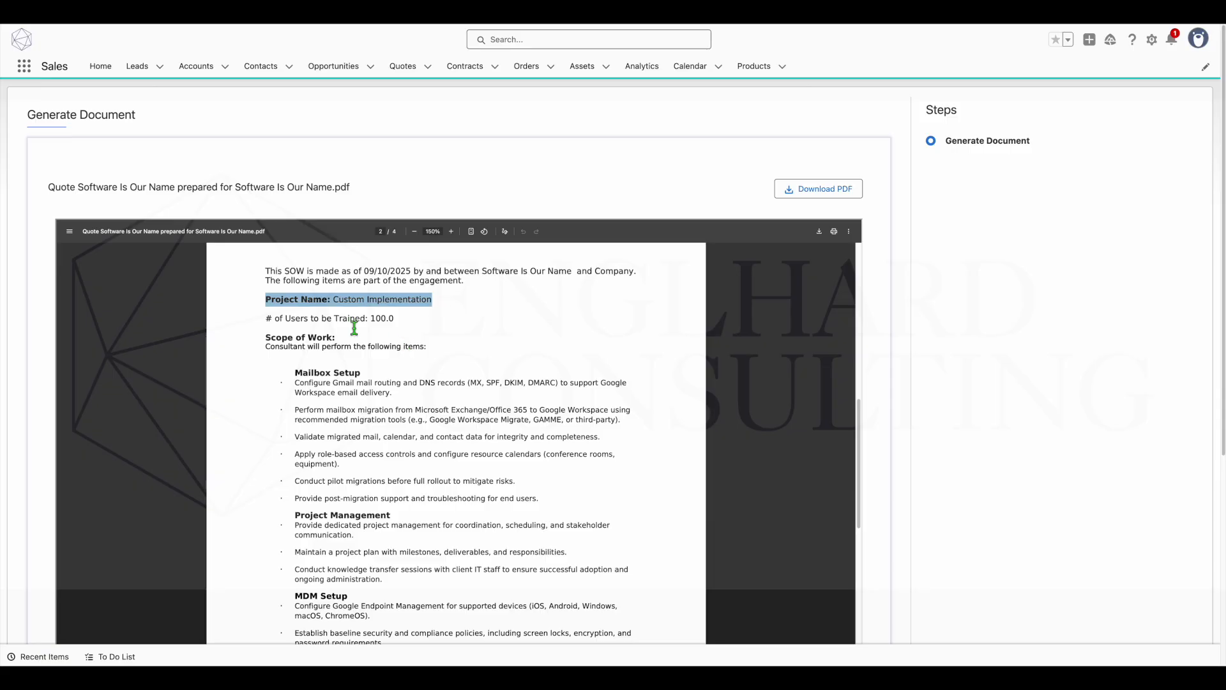
pyautogui.moveTo(264, 320); pyautogui.dragTo(407, 325)
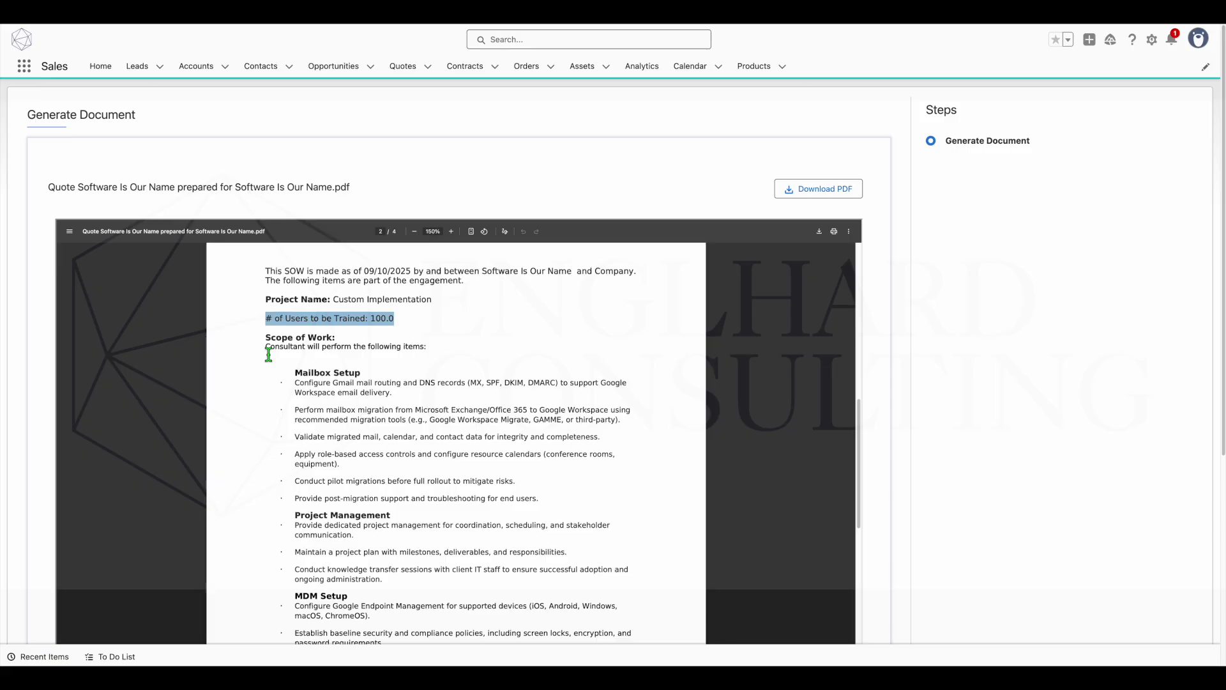
pyautogui.moveTo(268, 355); pyautogui.dragTo(434, 358)
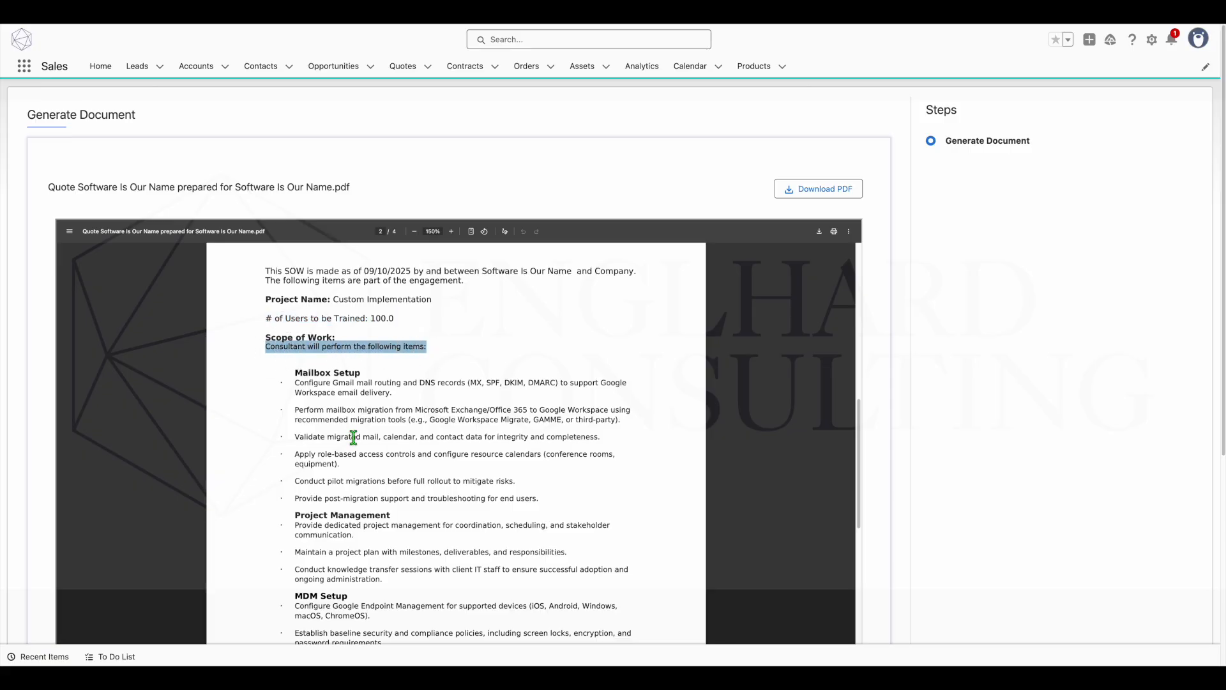
pyautogui.moveTo(295, 383); pyautogui.dragTo(532, 498)
pyautogui.click(549, 500)
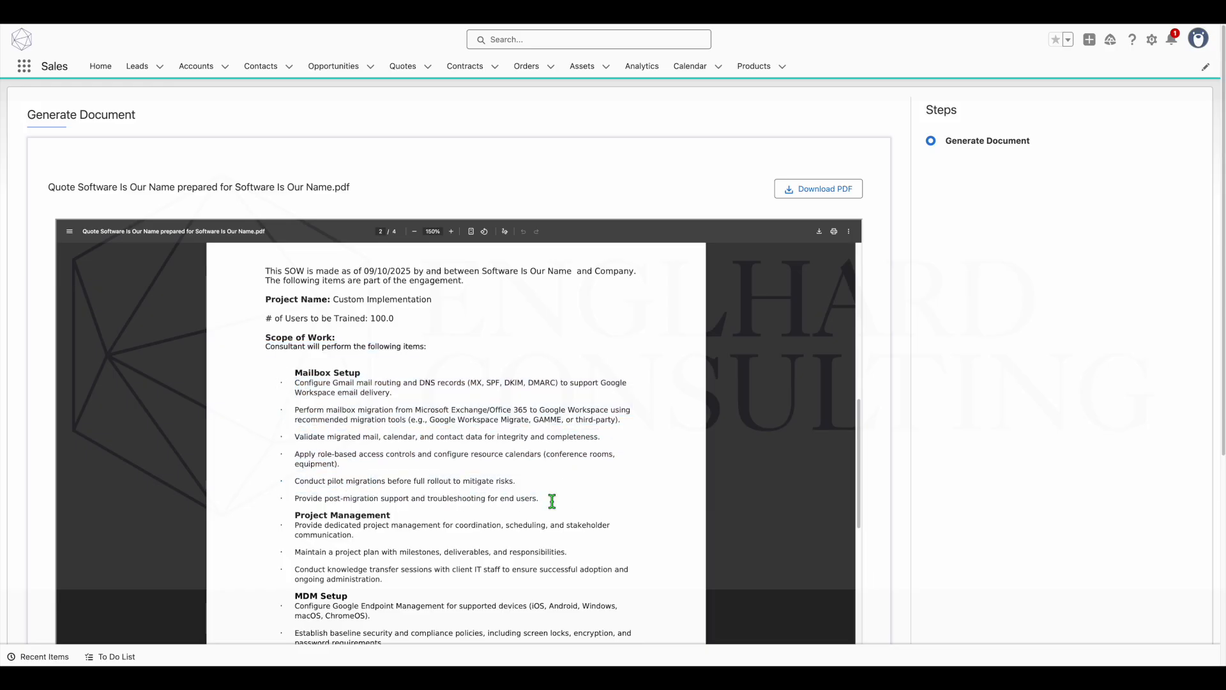
# - Review the remaining scope sections, the project price and the end of the generated quote PDF
pyautogui.scroll(-10, 451, 430)
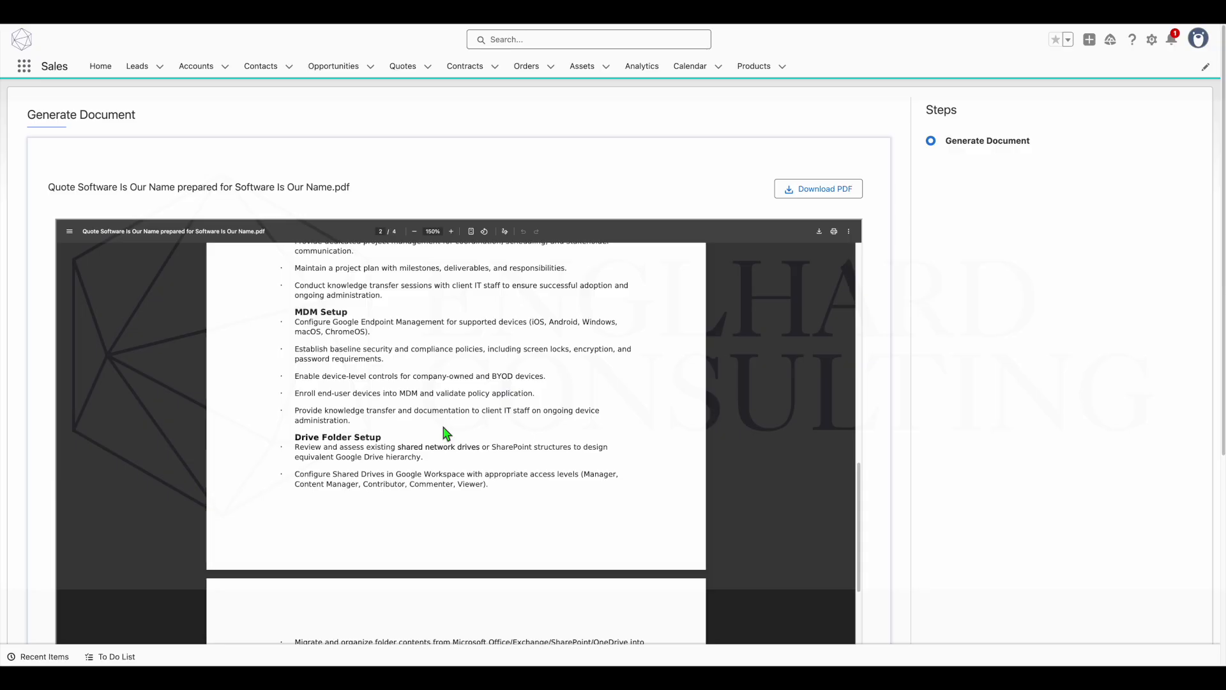
pyautogui.scroll(-2, 448, 432)
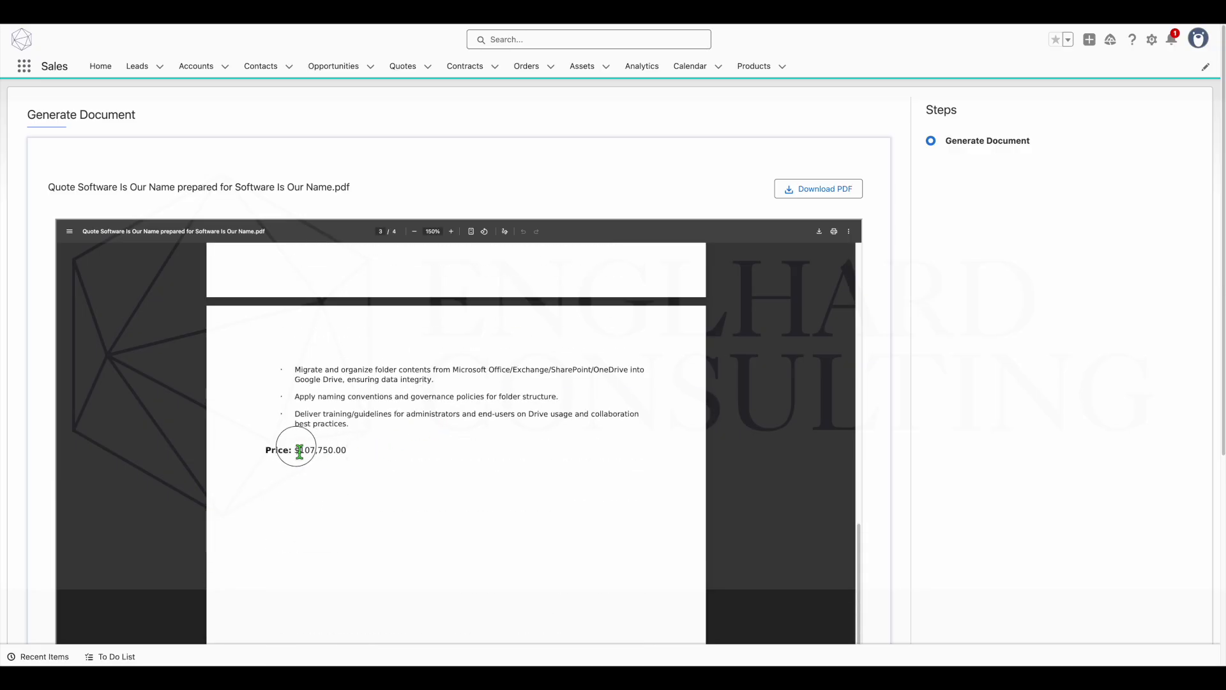
pyautogui.moveTo(269, 452); pyautogui.dragTo(345, 449)
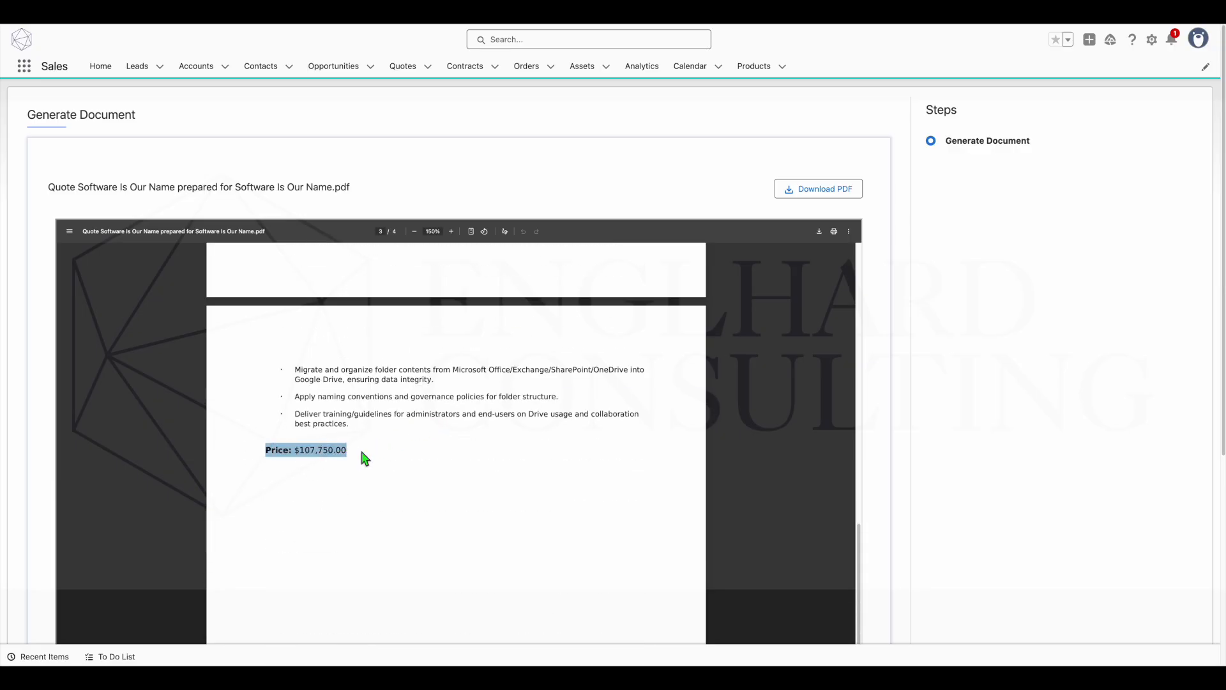
pyautogui.scroll(-2, 365, 458)
pyautogui.scroll(-2, 365, 459)
pyautogui.scroll(10, 365, 459)
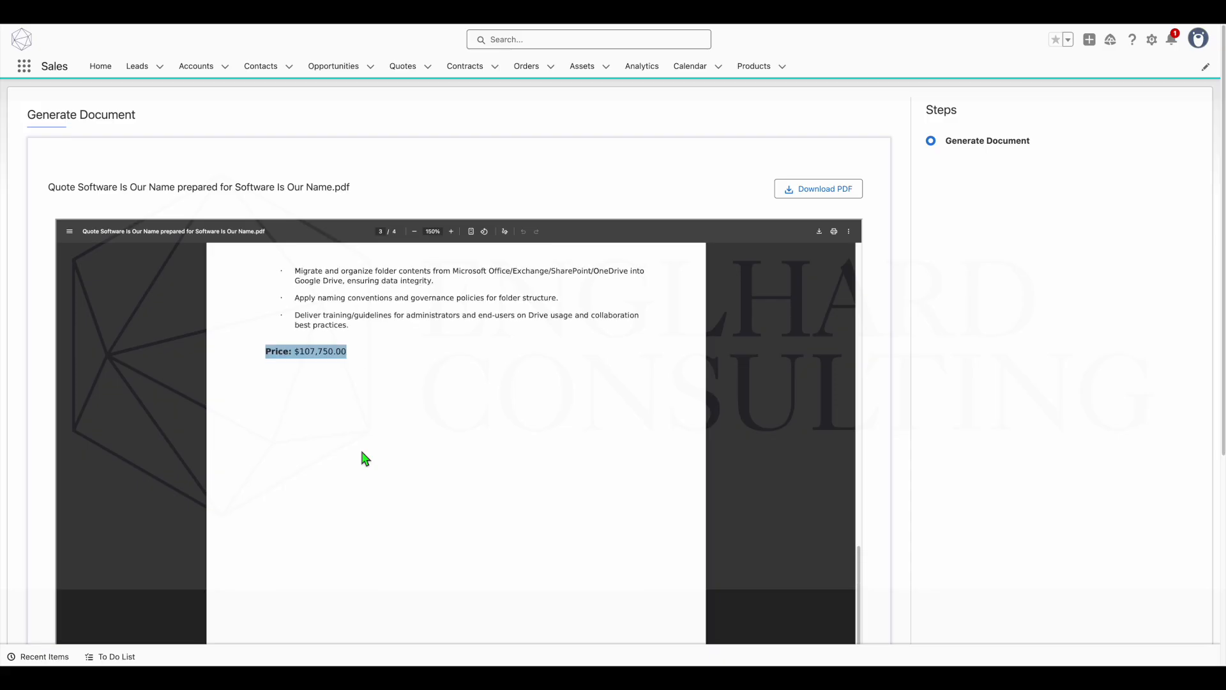
# - Recheck the statement of work's opening page, and return from the generated document to the quote record
pyautogui.scroll(6, 362, 456)
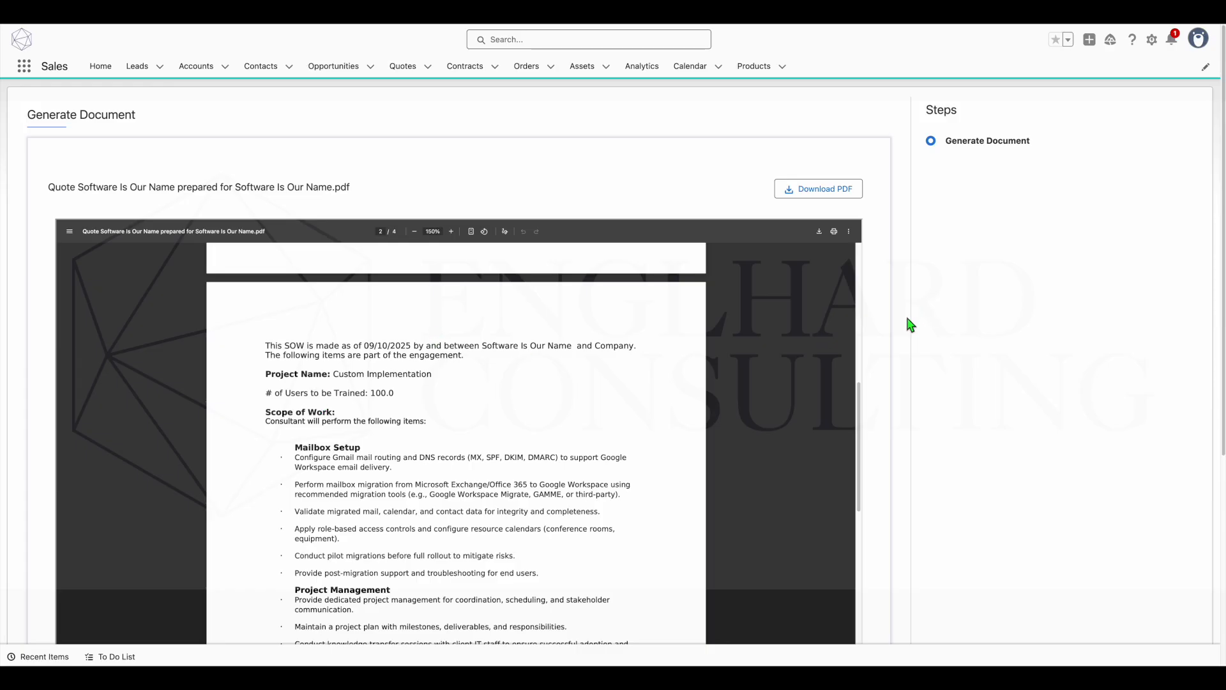
pyautogui.scroll(-5, 907, 323)
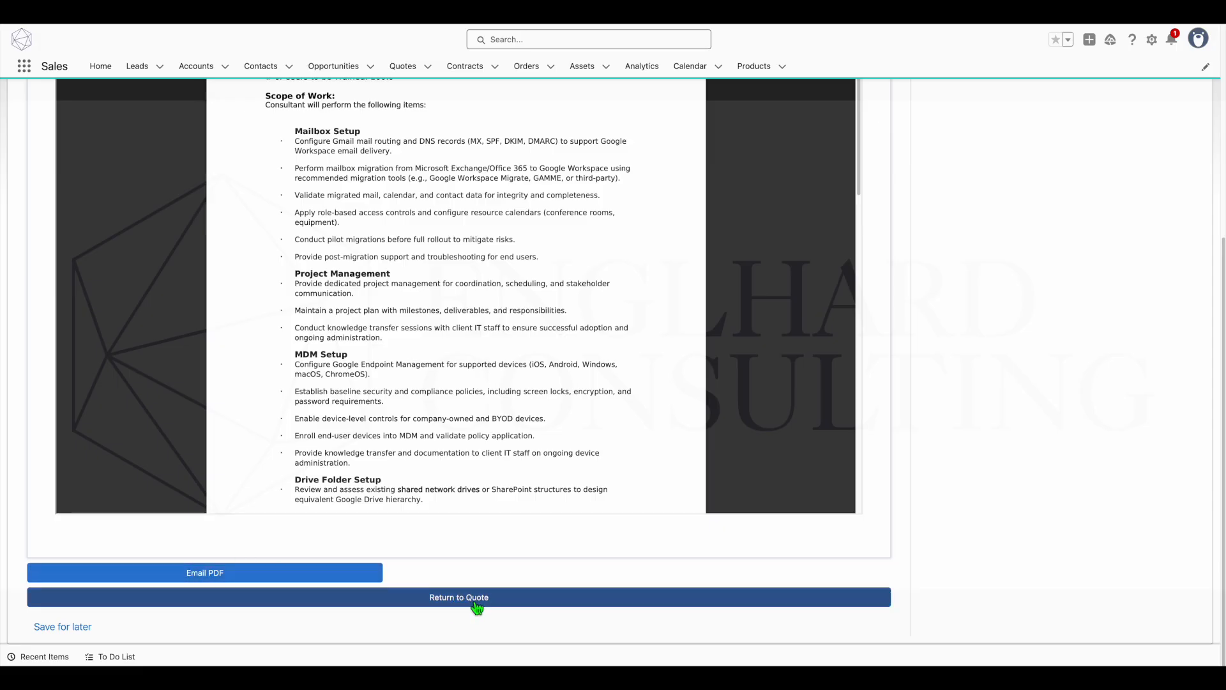
pyautogui.click(475, 603)
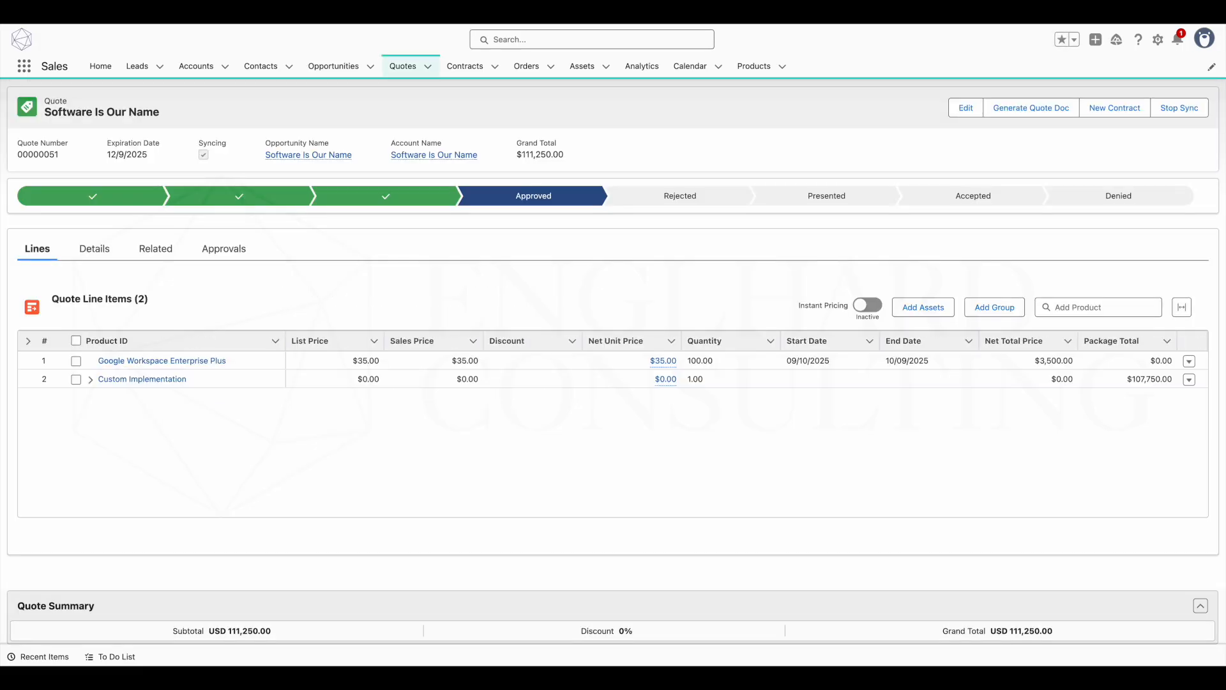